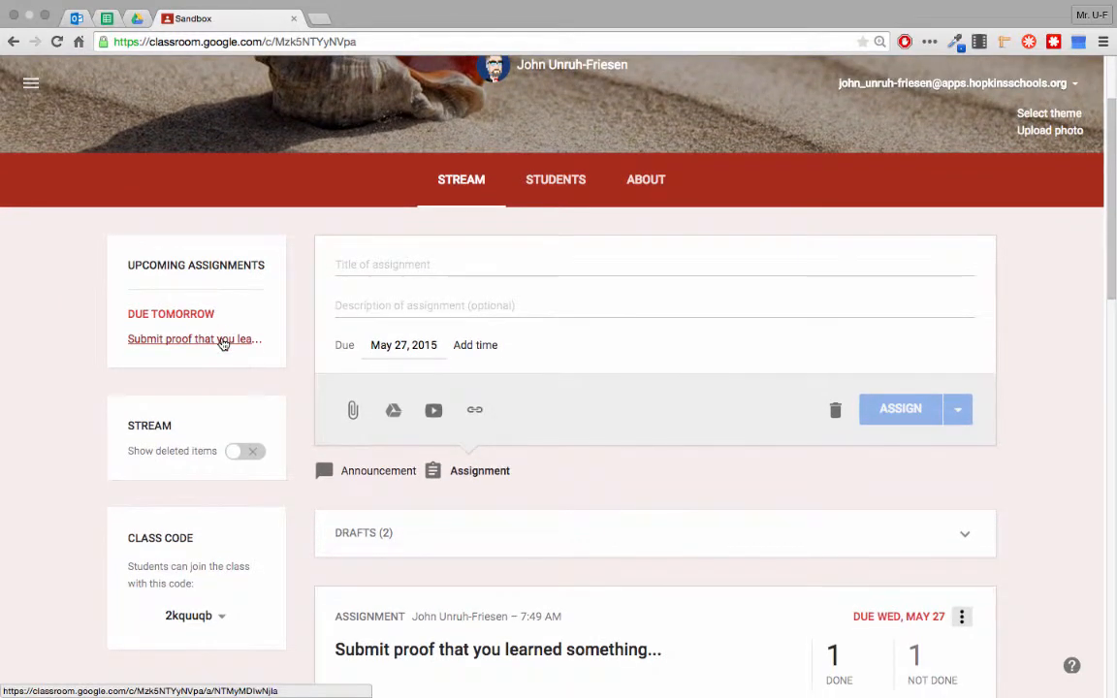
Step: Add the description "Do not Turn In" to the How to Play Politica assignment and save it
scroll(222, 343, "down", 2)
scroll(221, 343, "down", 4)
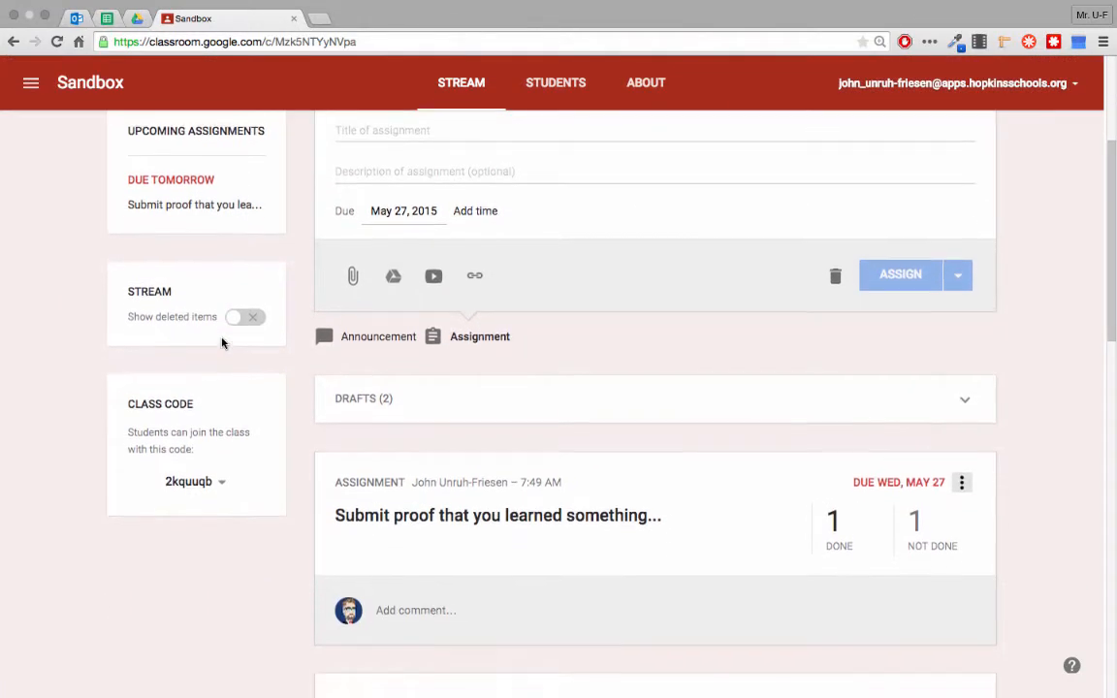
scroll(221, 343, "down", 4)
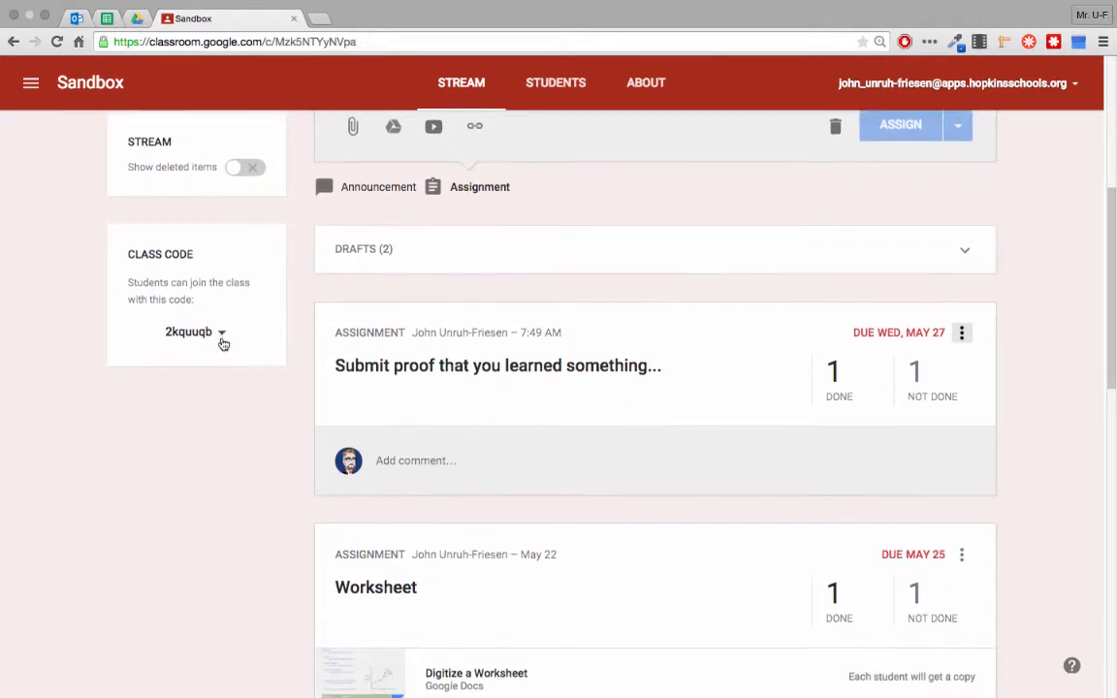
scroll(221, 343, "down", 1)
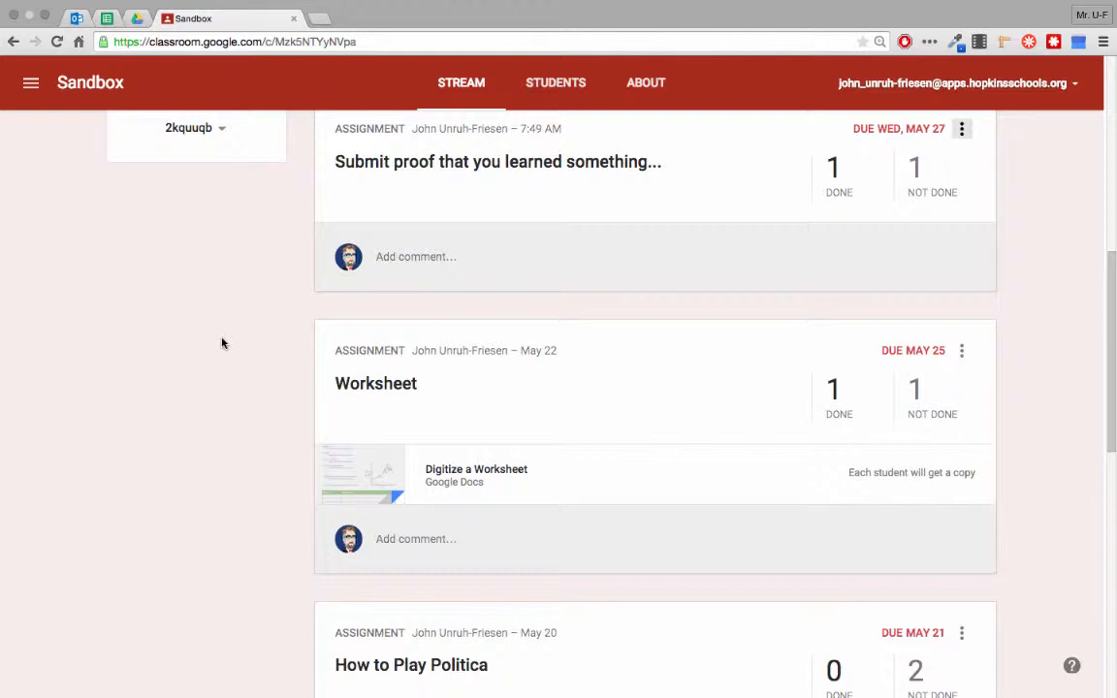
scroll(221, 343, "down", 3)
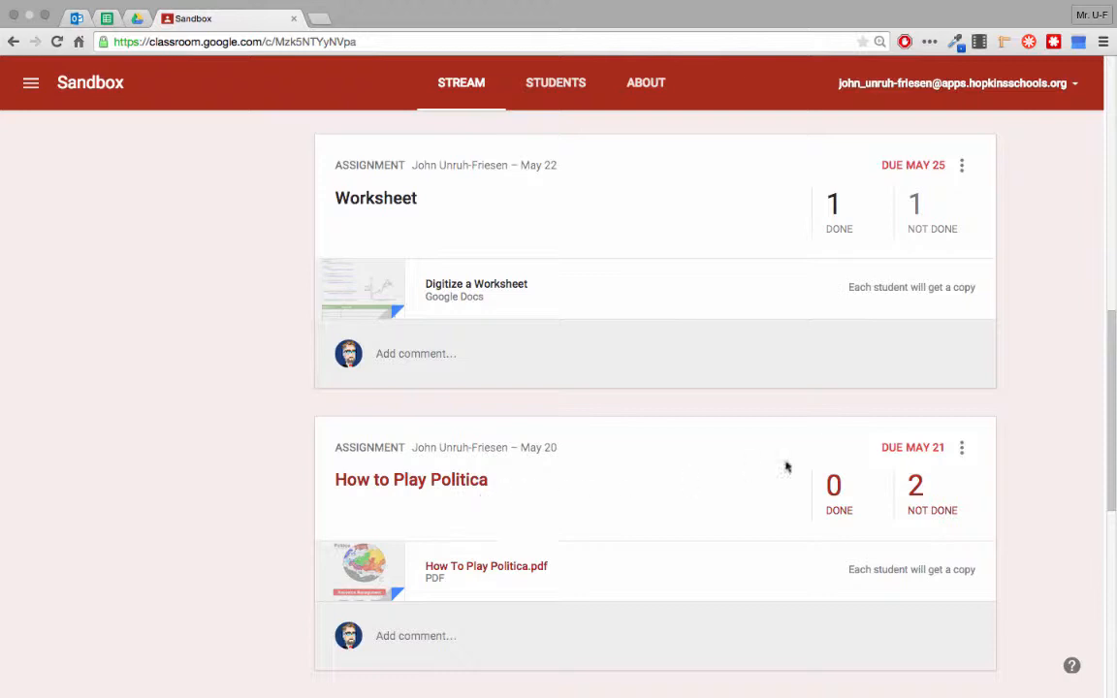
left_click(961, 448)
left_click(912, 489)
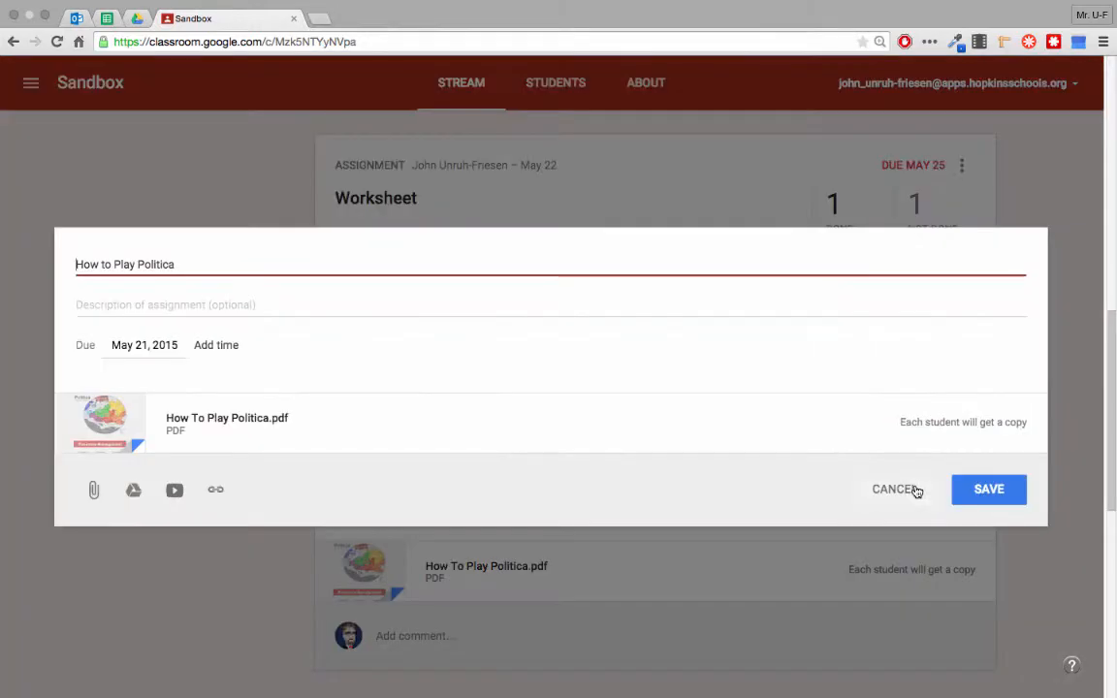
left_click(198, 306)
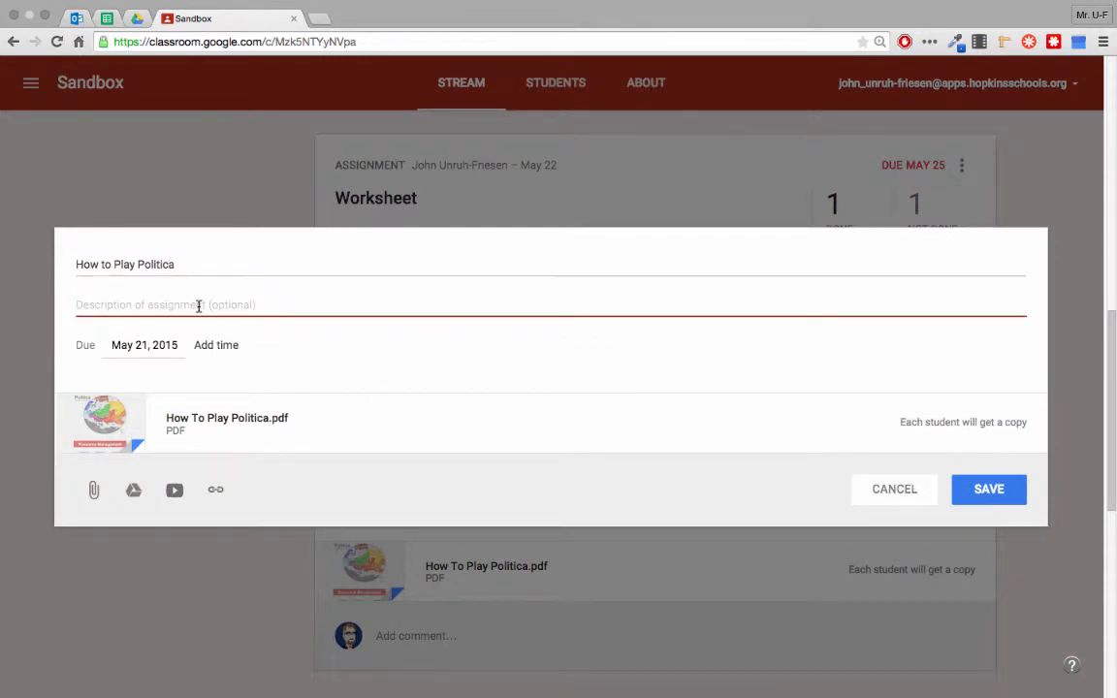
type("Do not ")
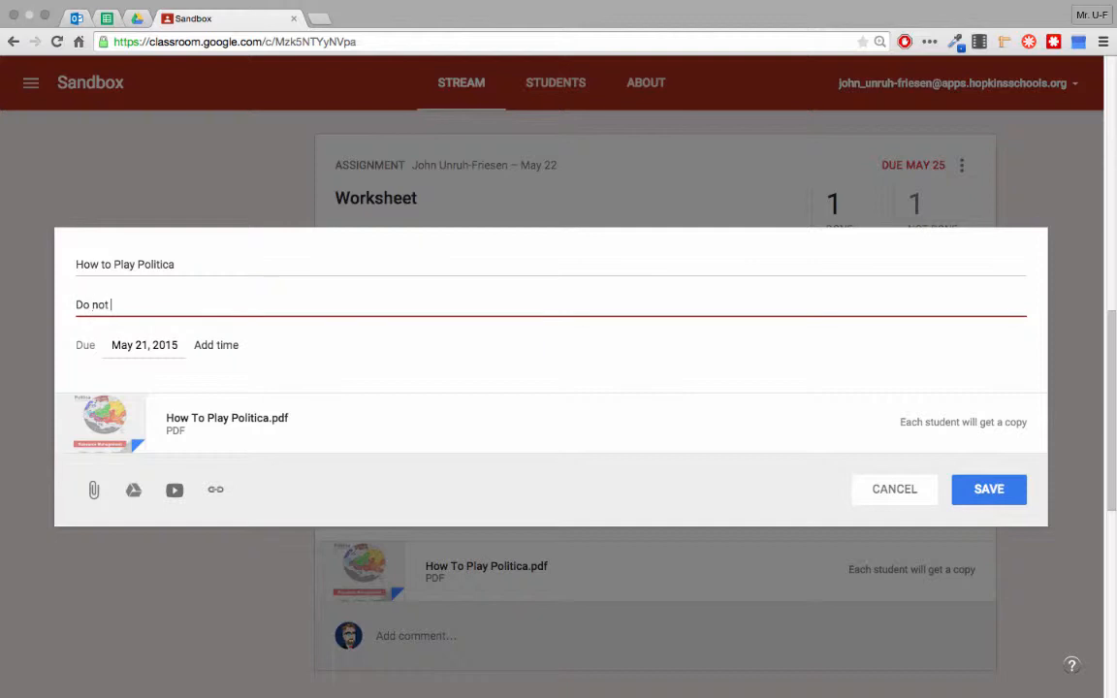
type("Turn In")
left_click(979, 488)
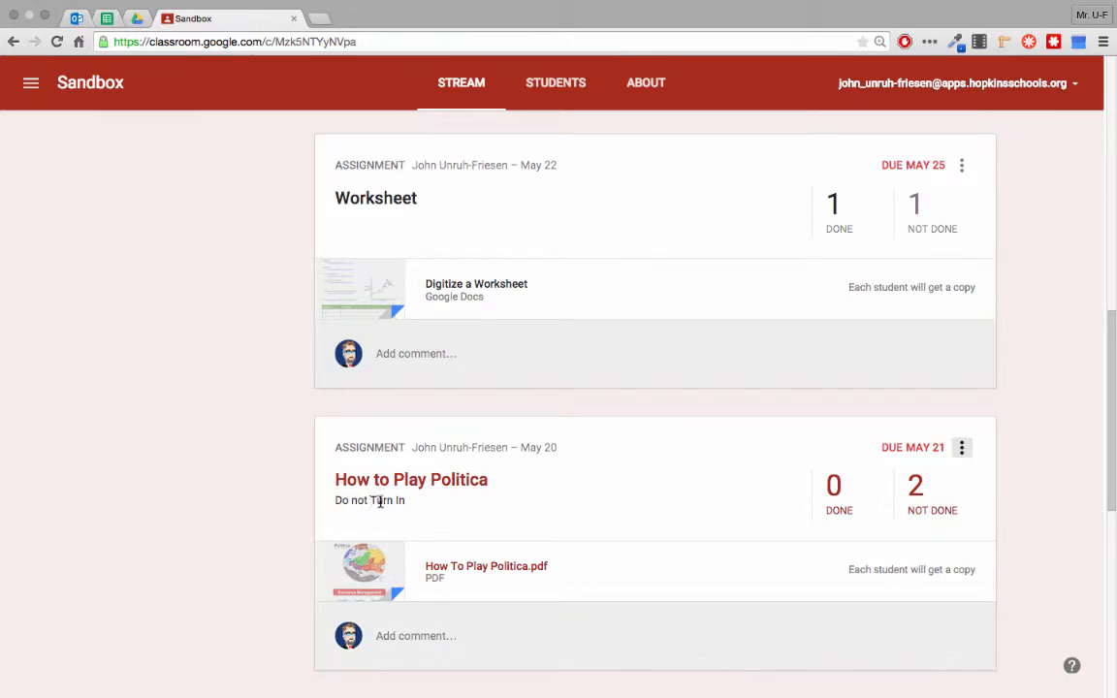
Step: Try to add the description "TURN IN when finished" to the Worksheet assignment
scroll(392, 499, "up", 2)
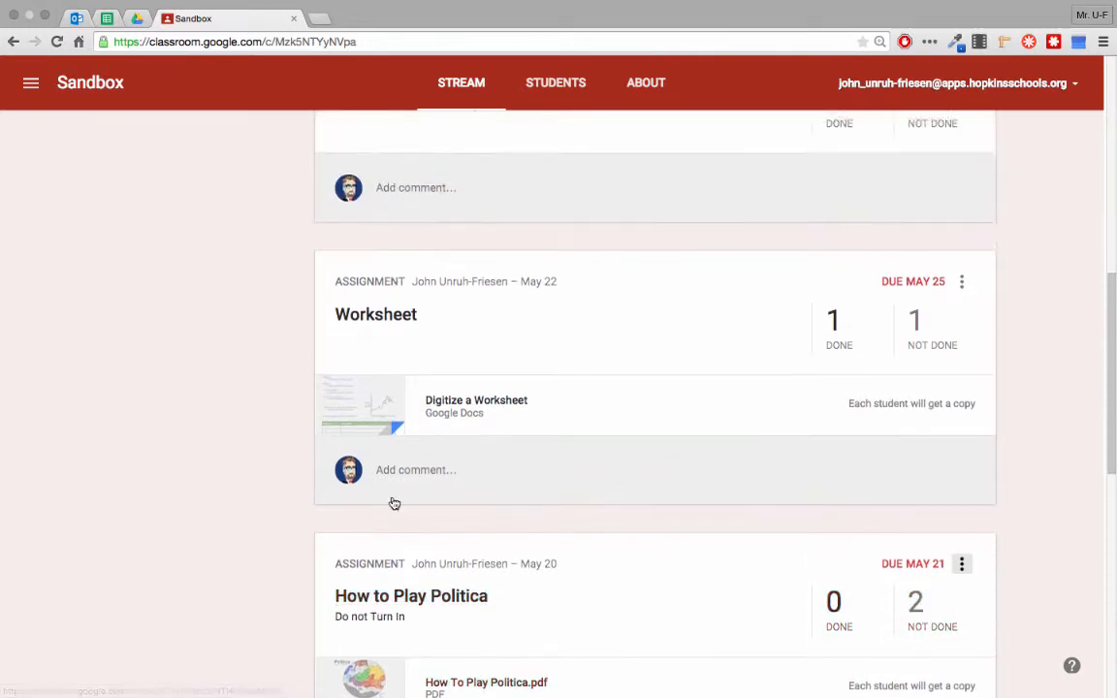
left_click(963, 298)
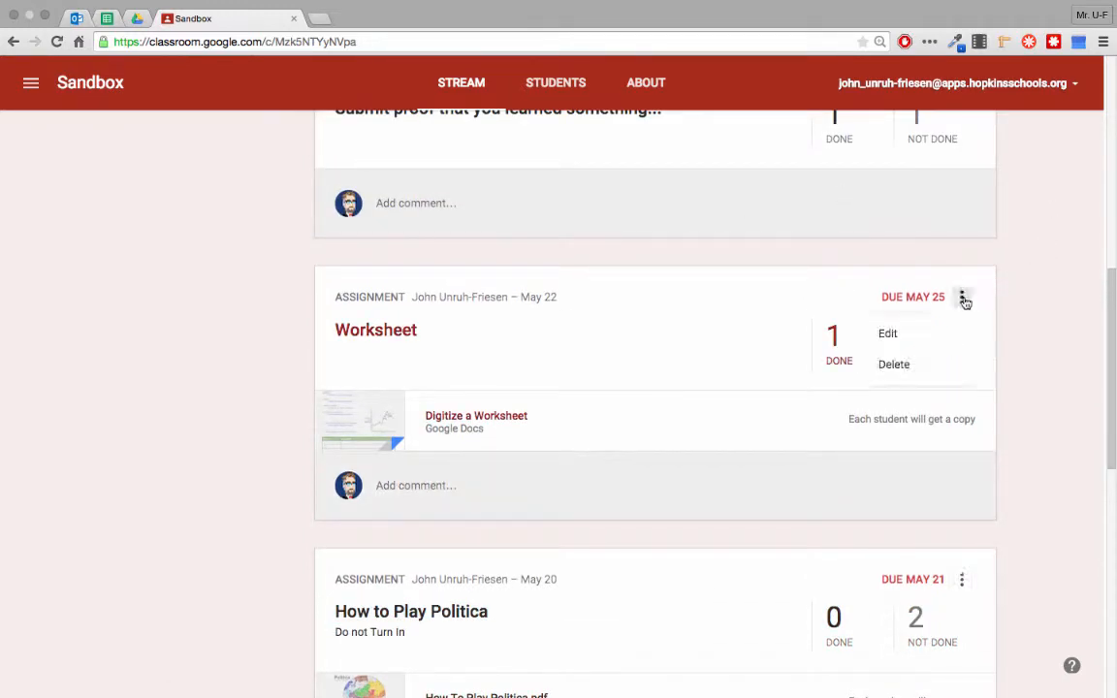
left_click(921, 335)
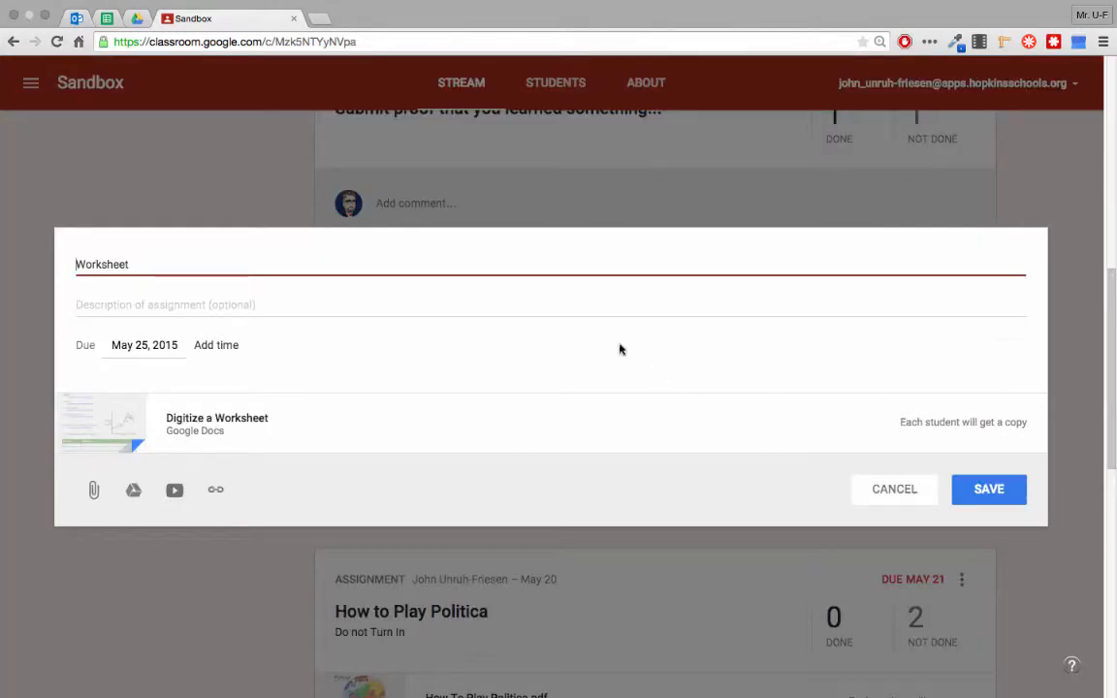
left_click(475, 298)
type("TURN IN hw")
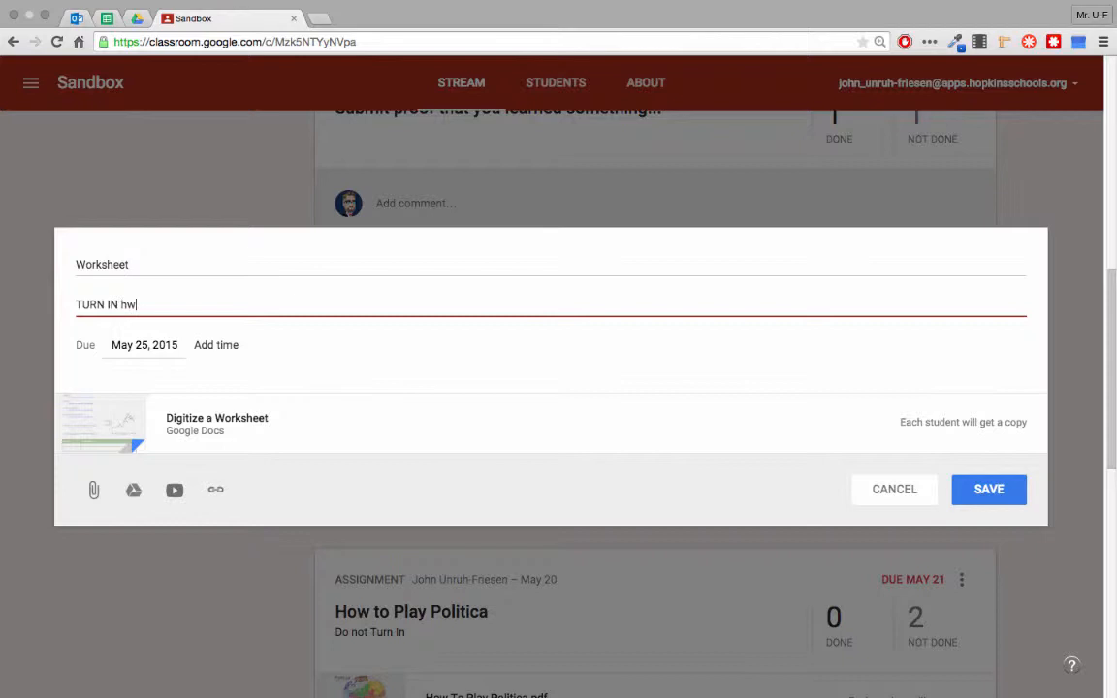
key("BackSpace")
type("hen finished")
left_click(989, 488)
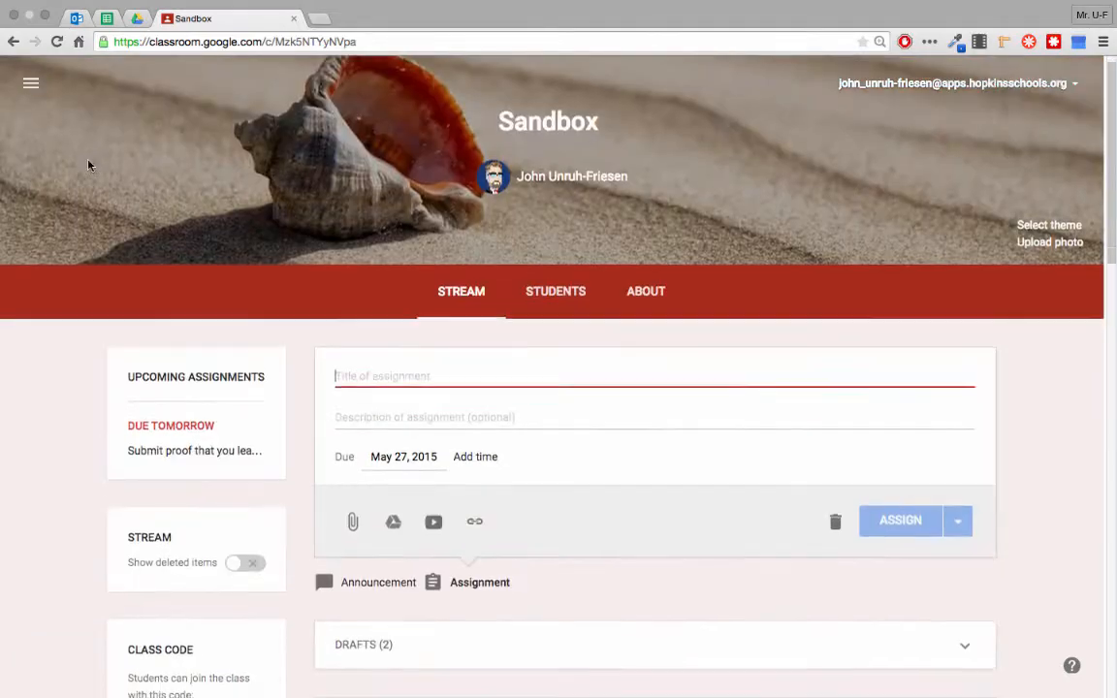
Step: View the done submissions for the "Submit proof that you learned something..." assignment
scroll(87, 164, "down", 3)
scroll(87, 165, "down", 2)
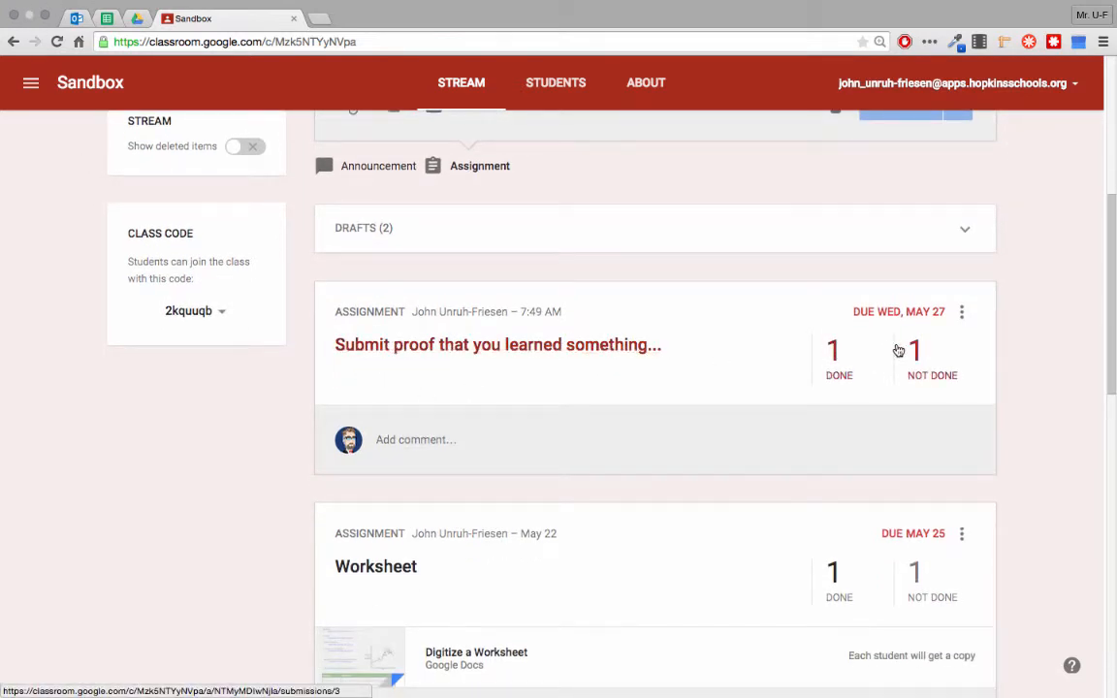
left_click(833, 359)
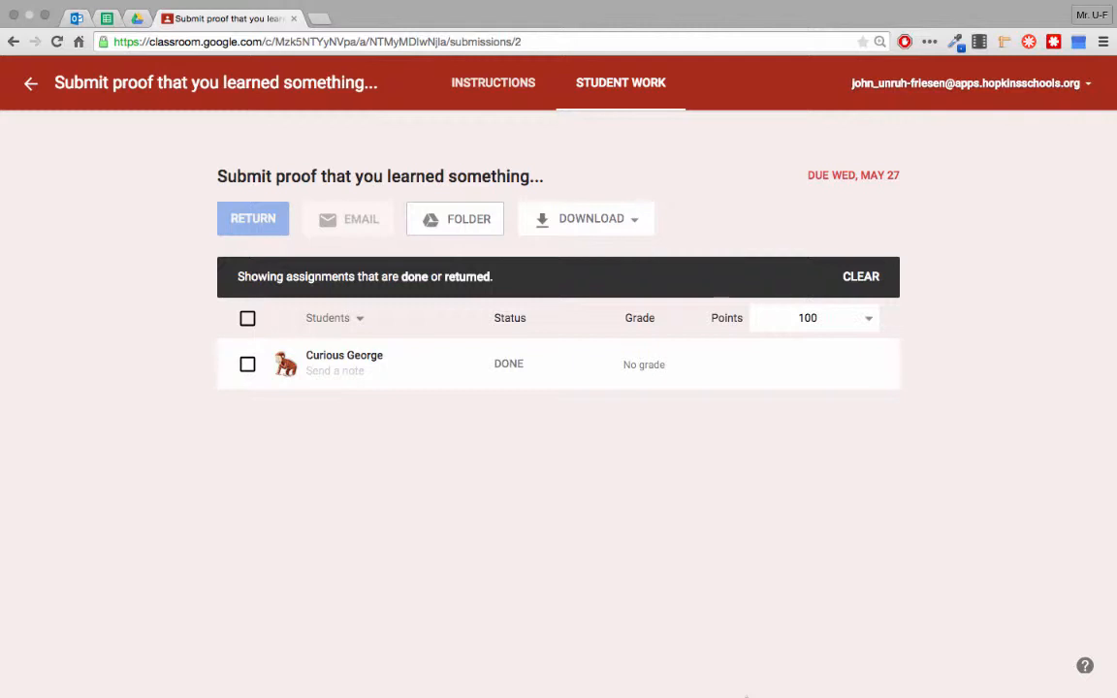
left_click(30, 84)
scroll(730, 564, "down", 6)
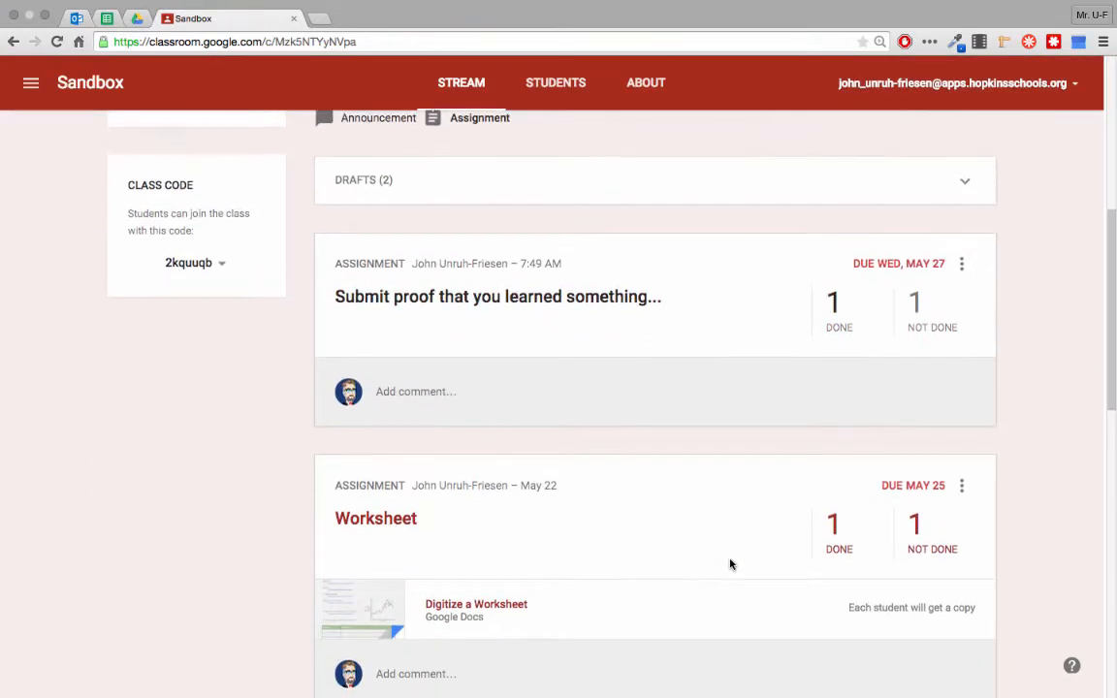
left_click(836, 284)
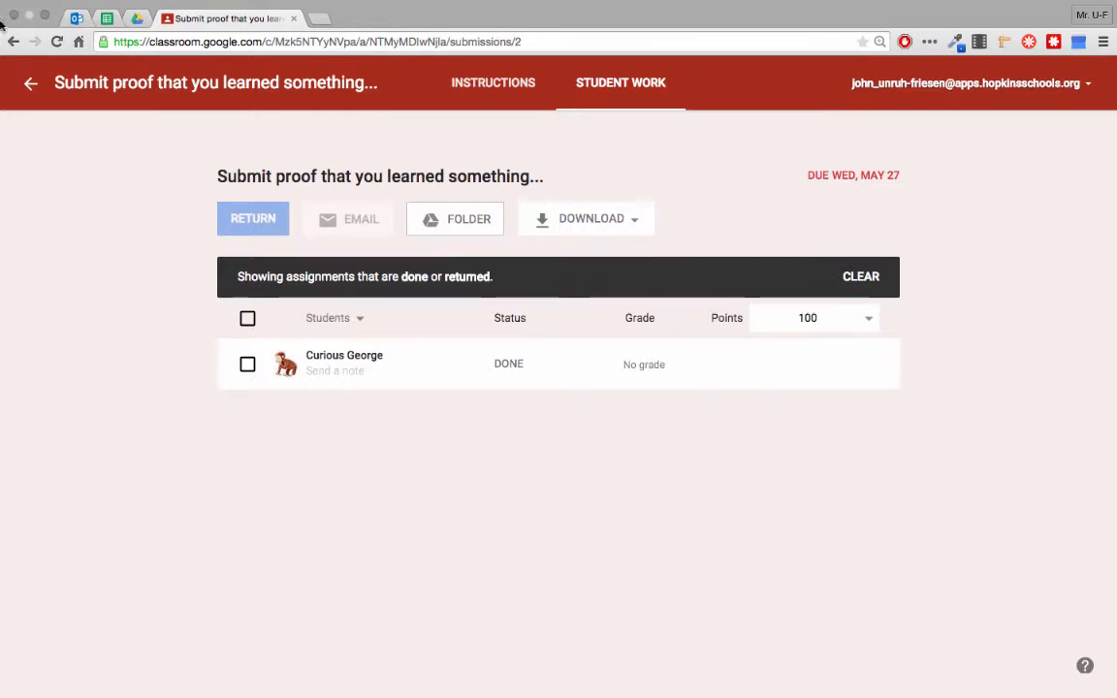
Step: Check which students have not done the "Submit proof that you learned something..." assignment, and return to the class stream
left_click(30, 83)
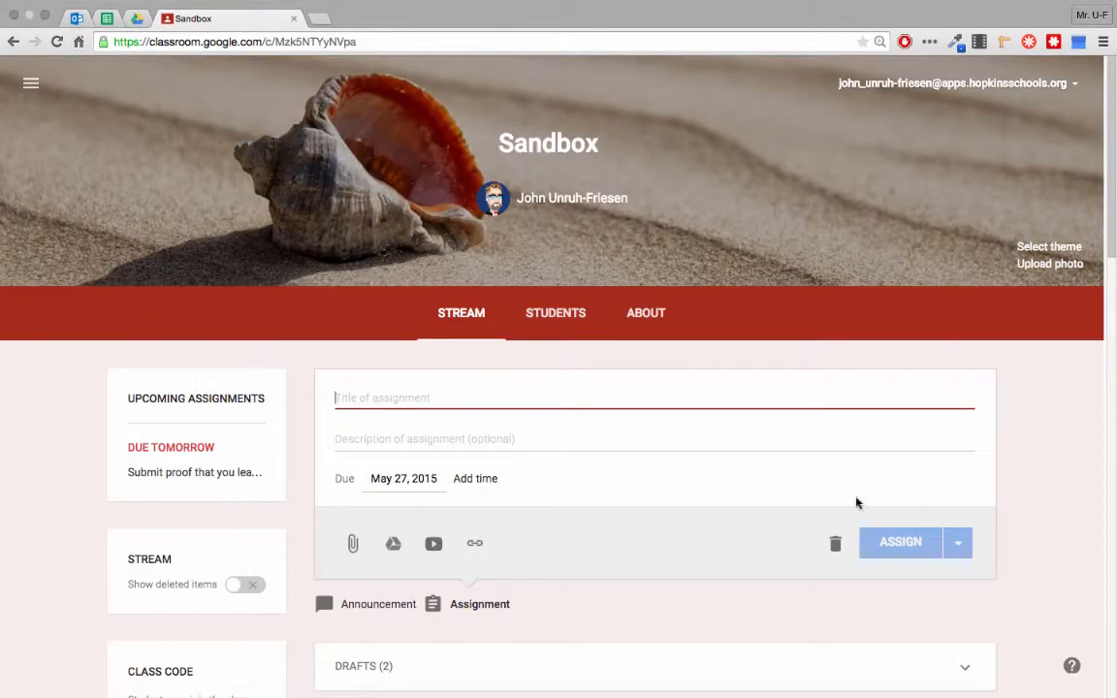
scroll(791, 652, "down", 3)
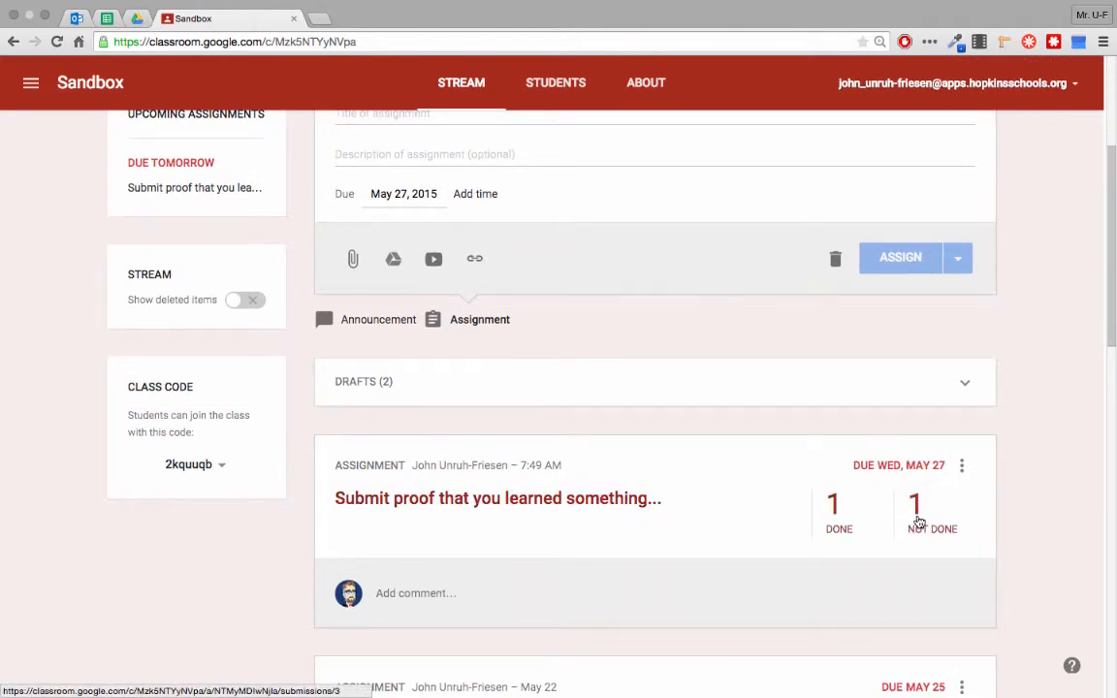
left_click(917, 520)
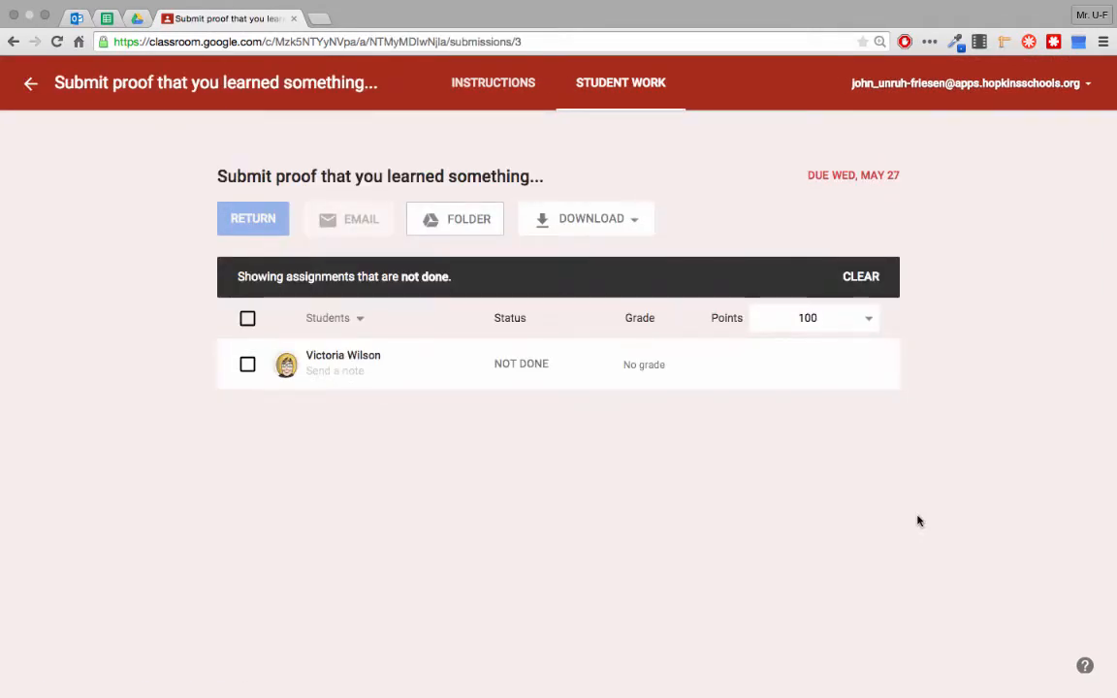
left_click(12, 42)
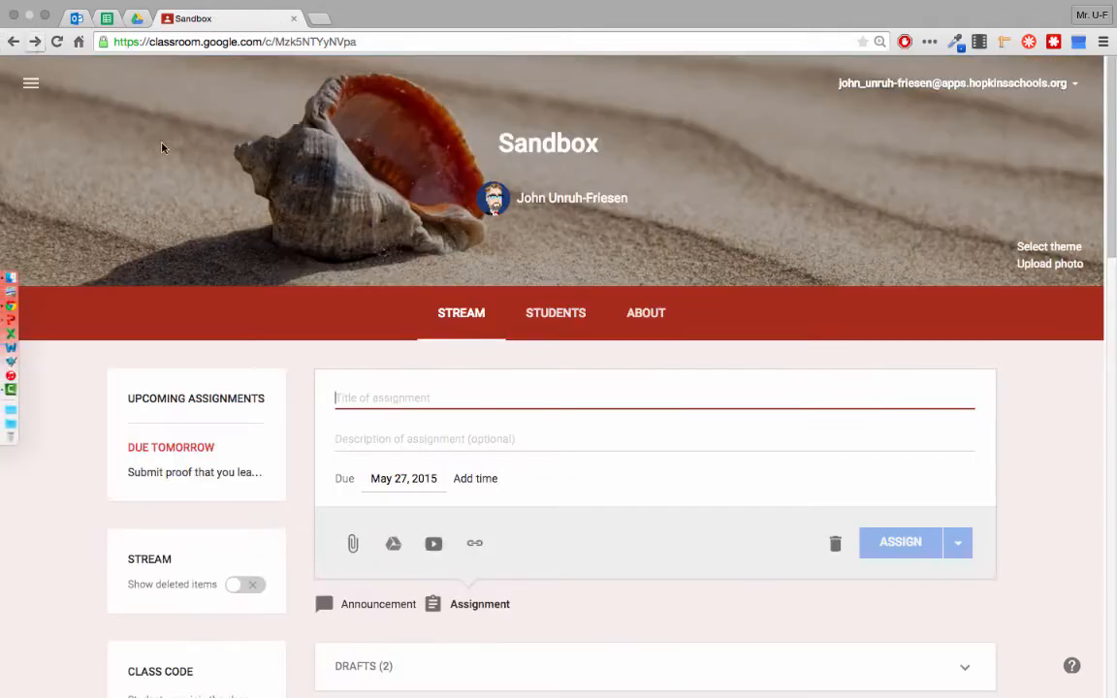
Step: Open the done submissions for "Submit proof that you learned something..." and update the assignment's point value to 10
scroll(763, 655, "down", 5)
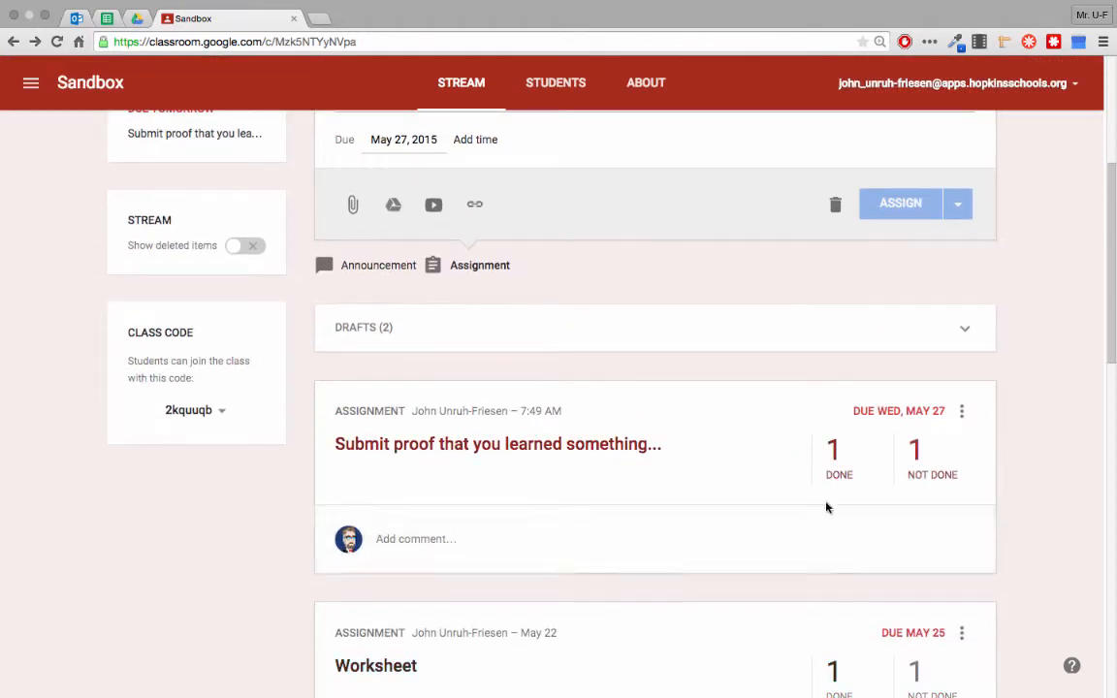
left_click(840, 473)
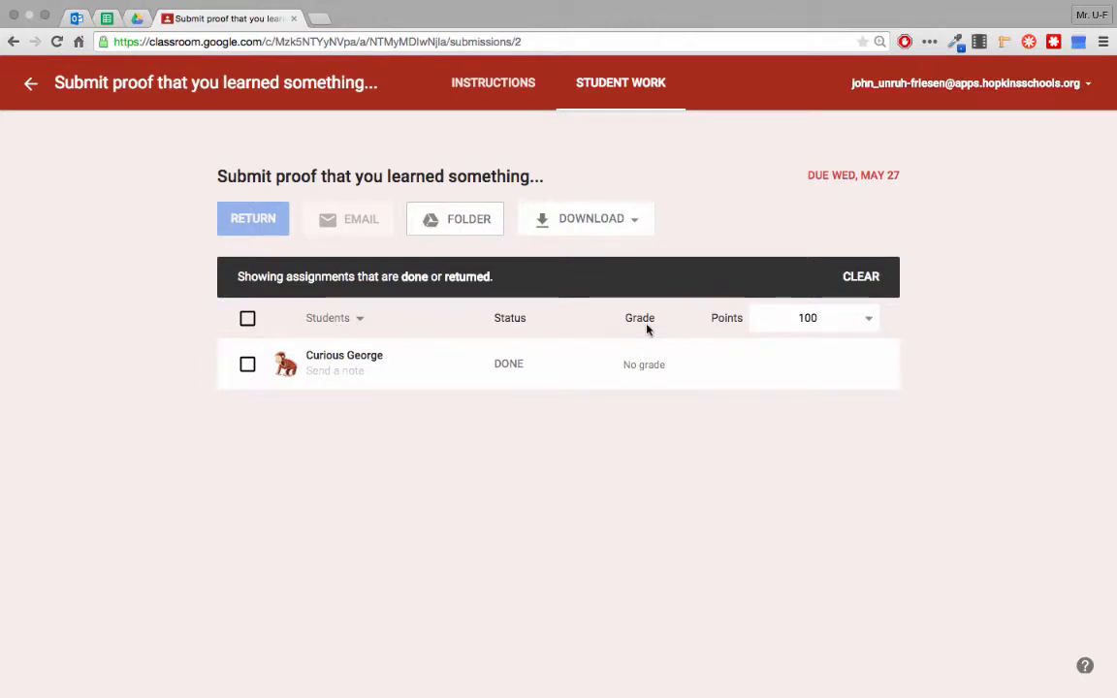
left_click(867, 320)
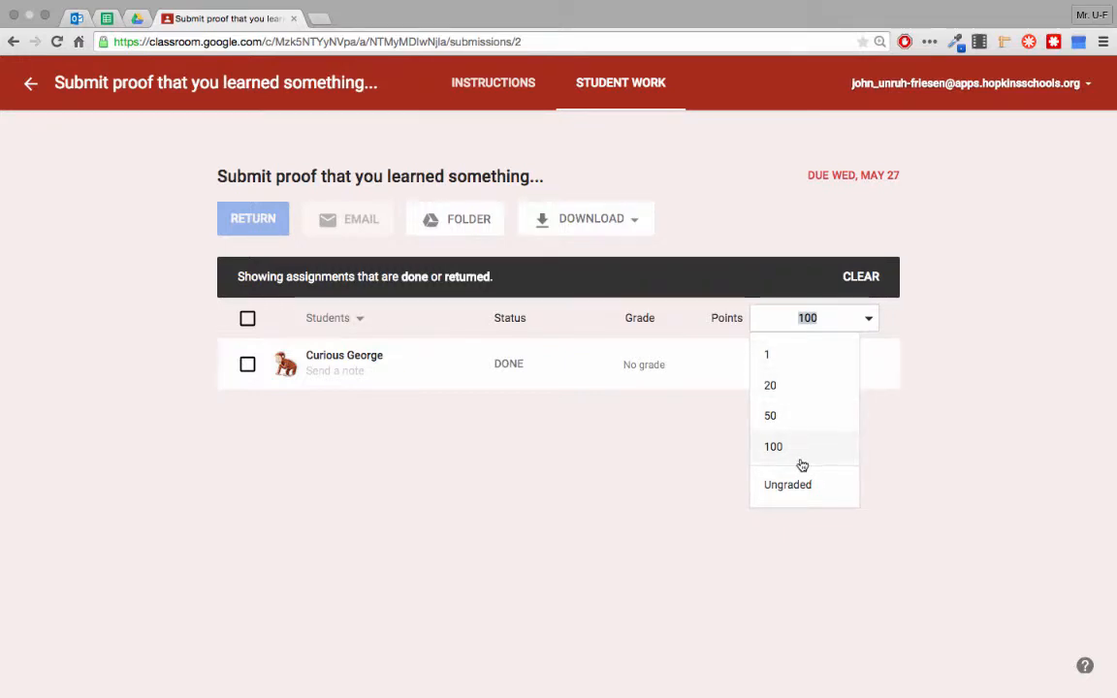
left_click(822, 317)
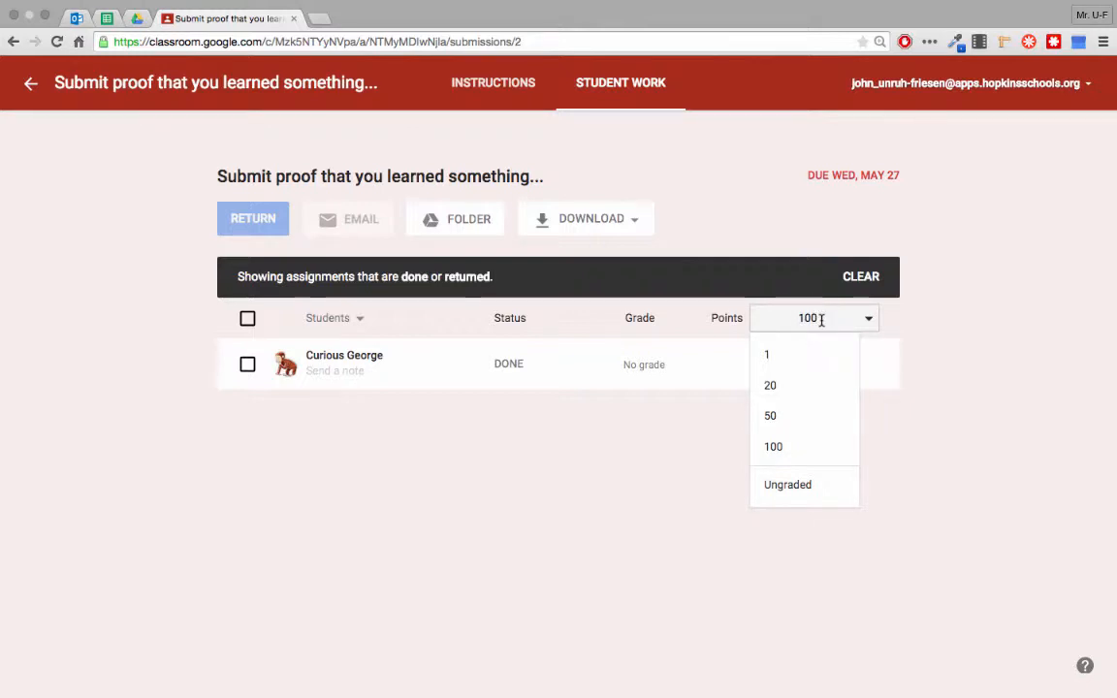
key("BackSpace")
key("Return")
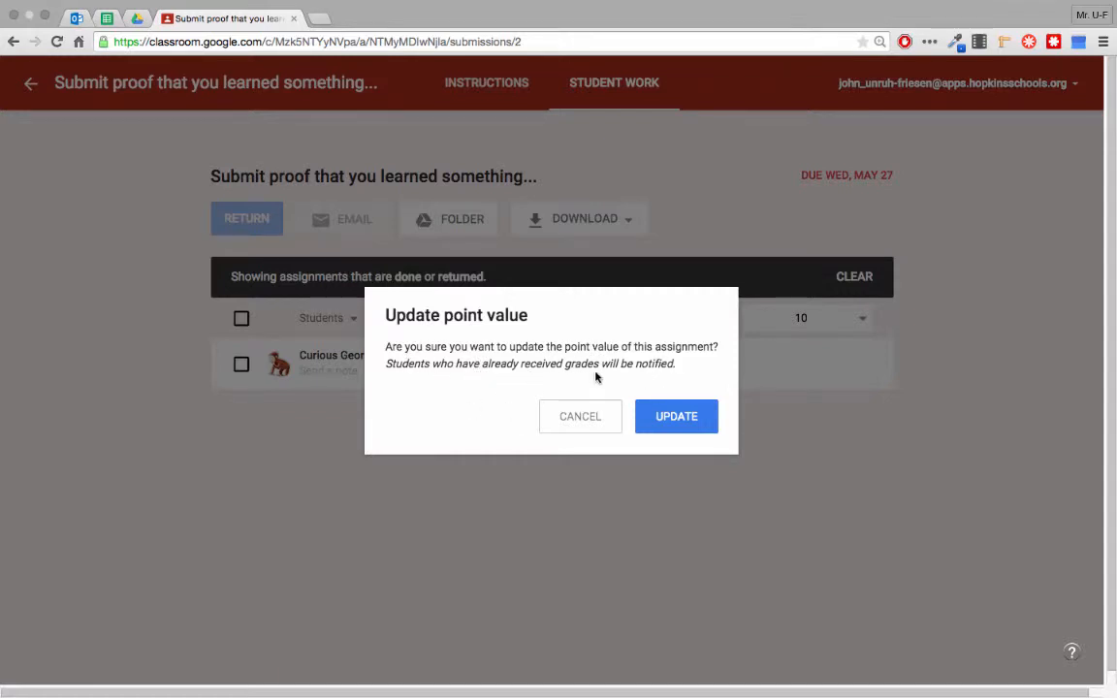
left_click(666, 416)
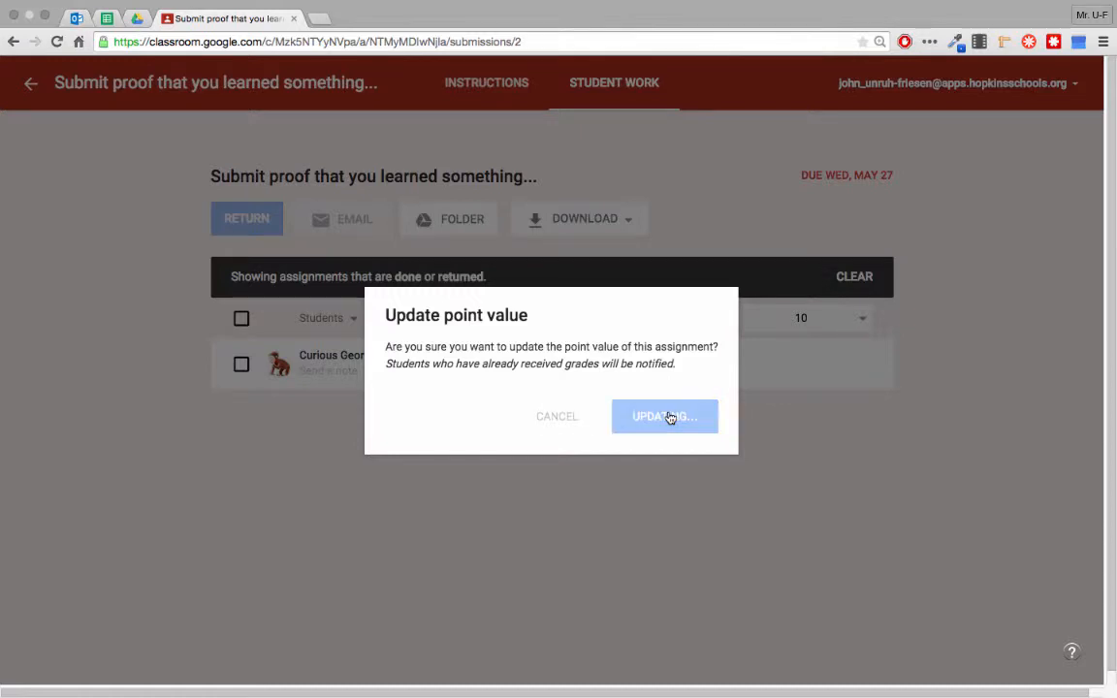
left_click(683, 444)
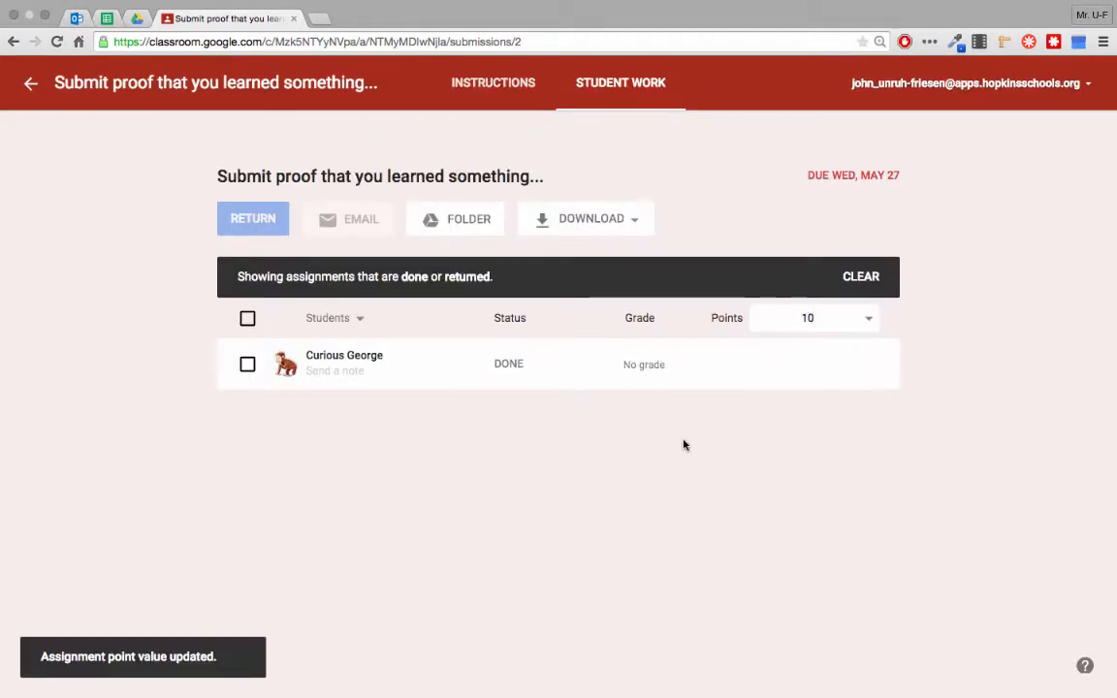
Step: Expand the submitted work of the student who is done and grade it 10 out of 10
left_click(332, 363)
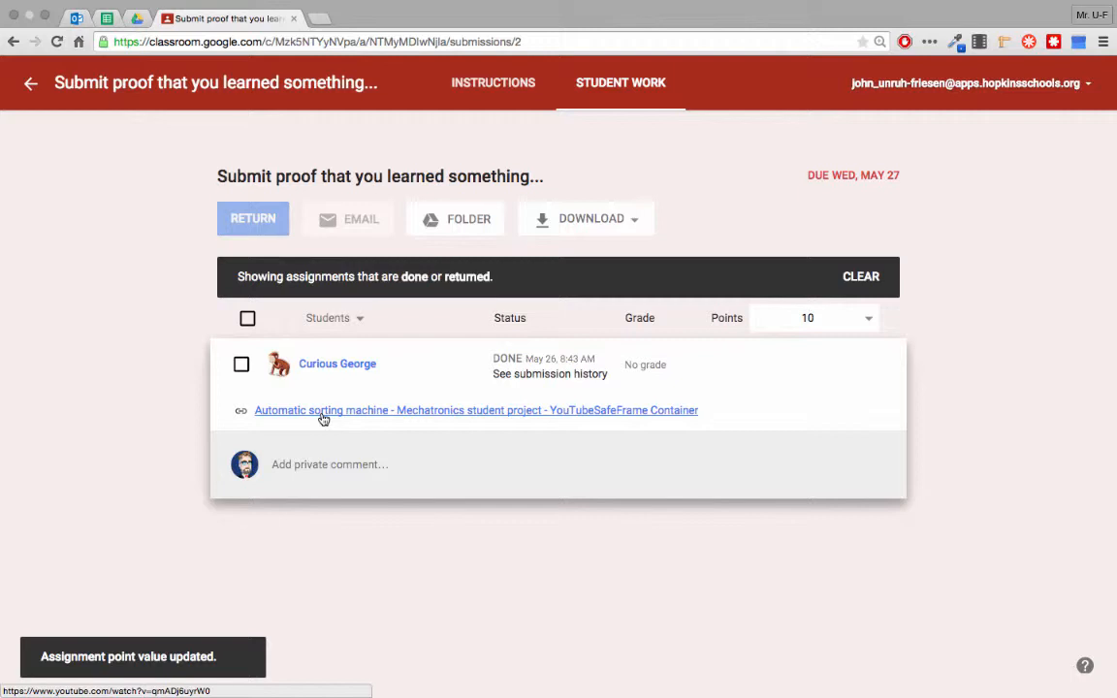
left_click(650, 364)
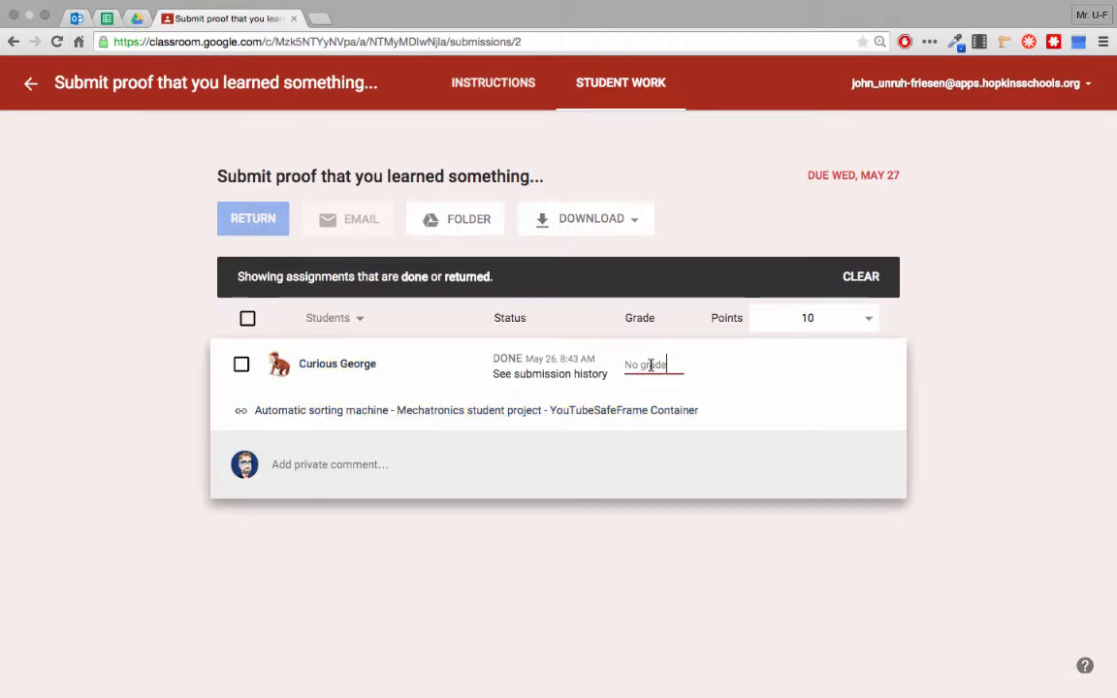
type("9")
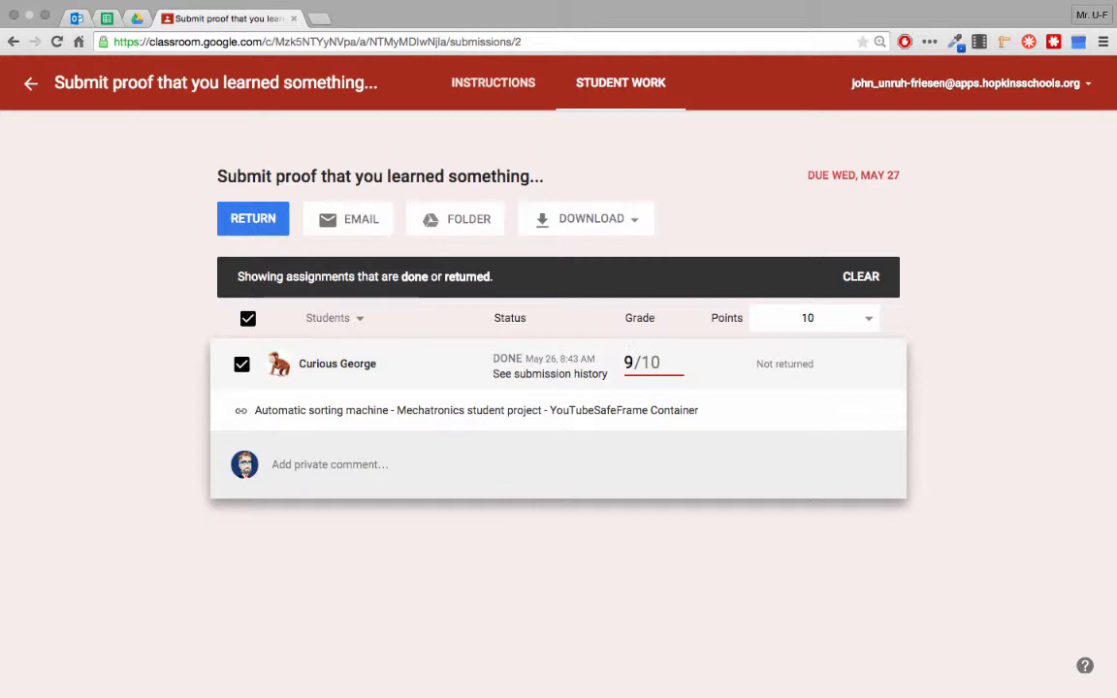
key("BackSpace")
type("10")
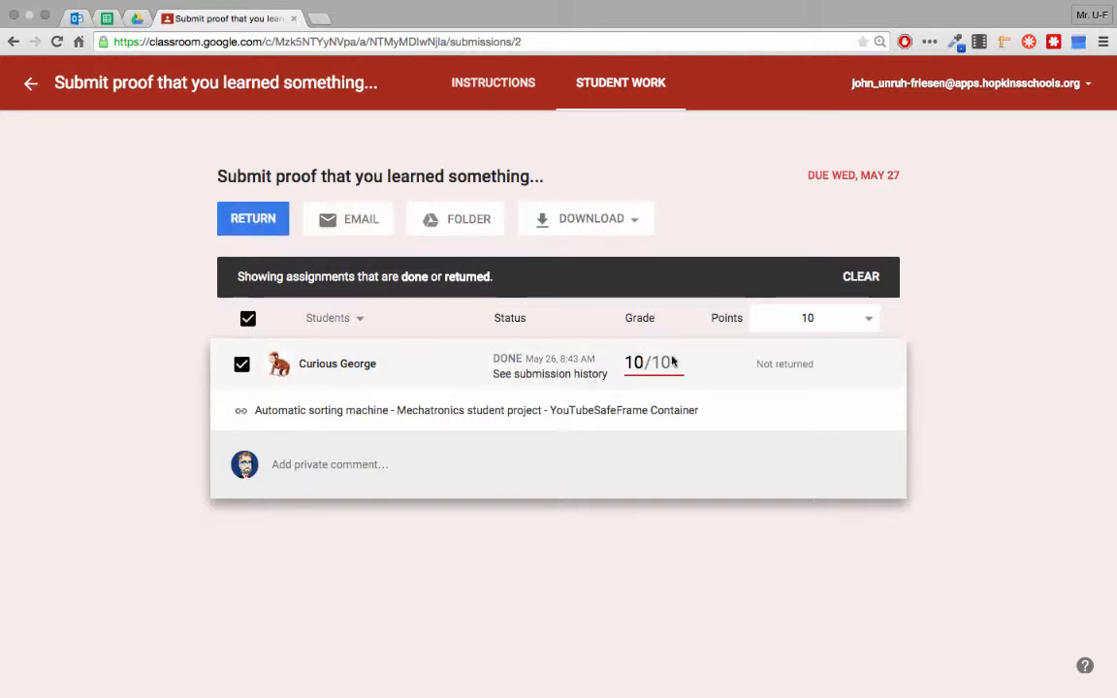
Step: Post the private comment "An amazing project. I see you worked hard and learned much!" on the student's graded submission
left_click(754, 465)
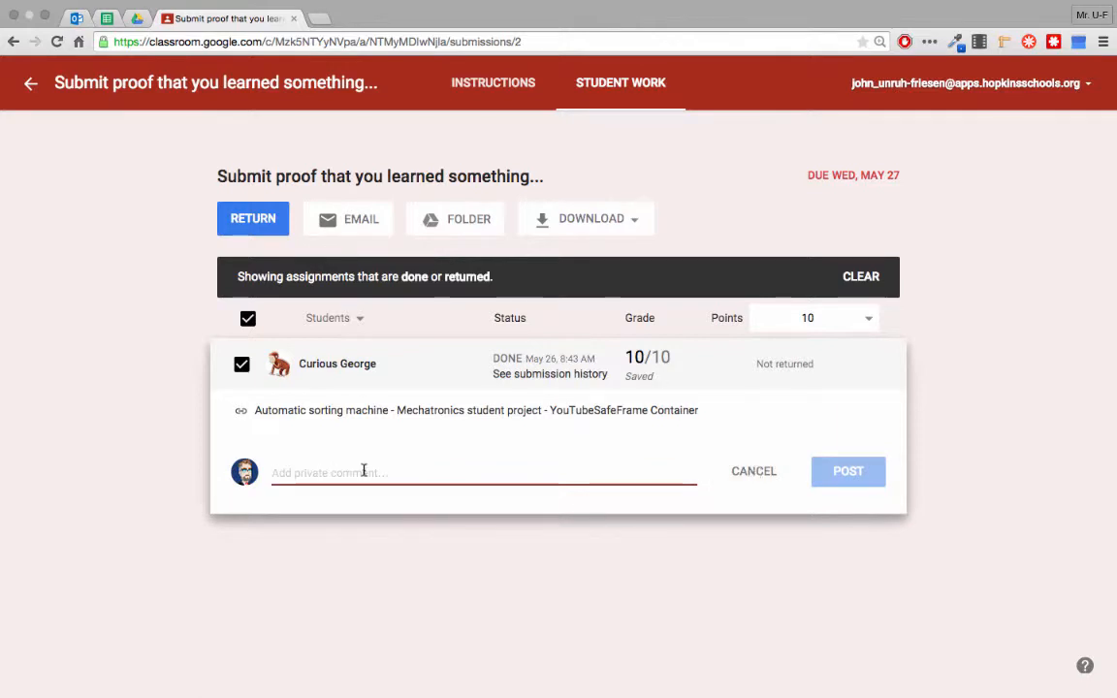
type("Am")
key("BackSpace")
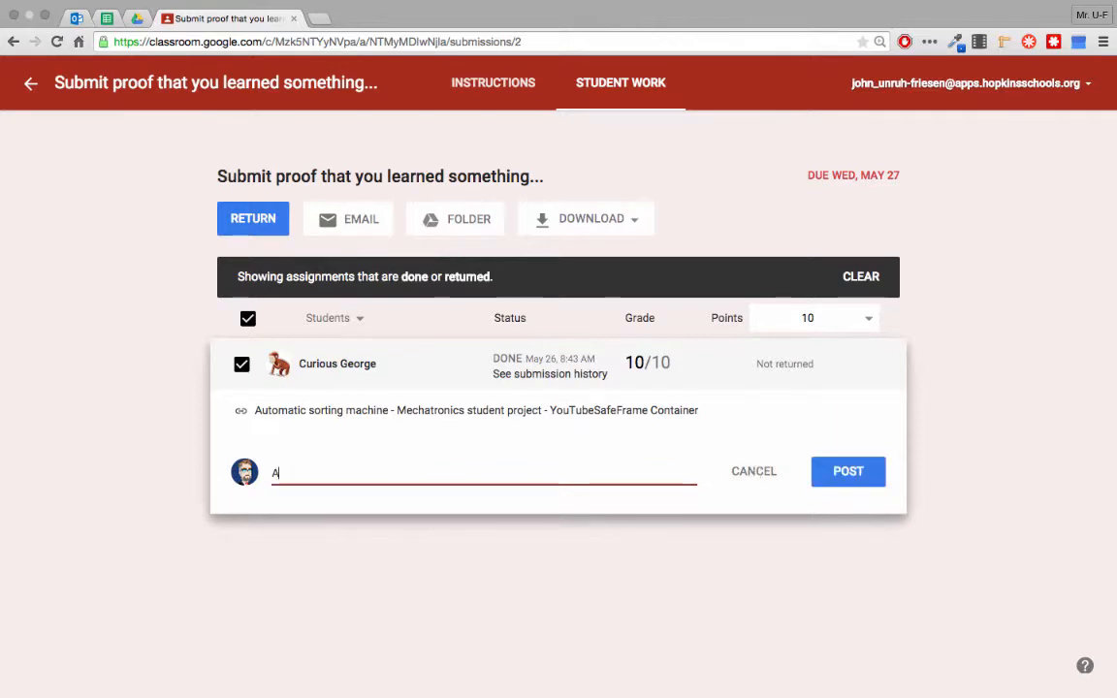
type("n amazing project")
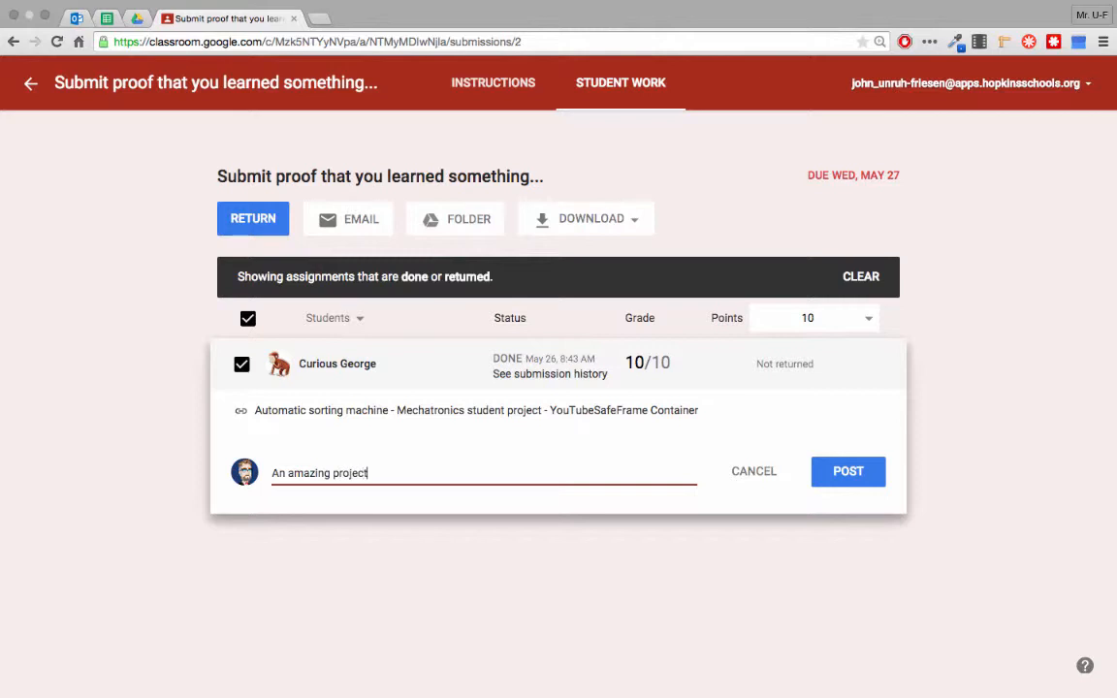
type(". I see you worked hard and learned ")
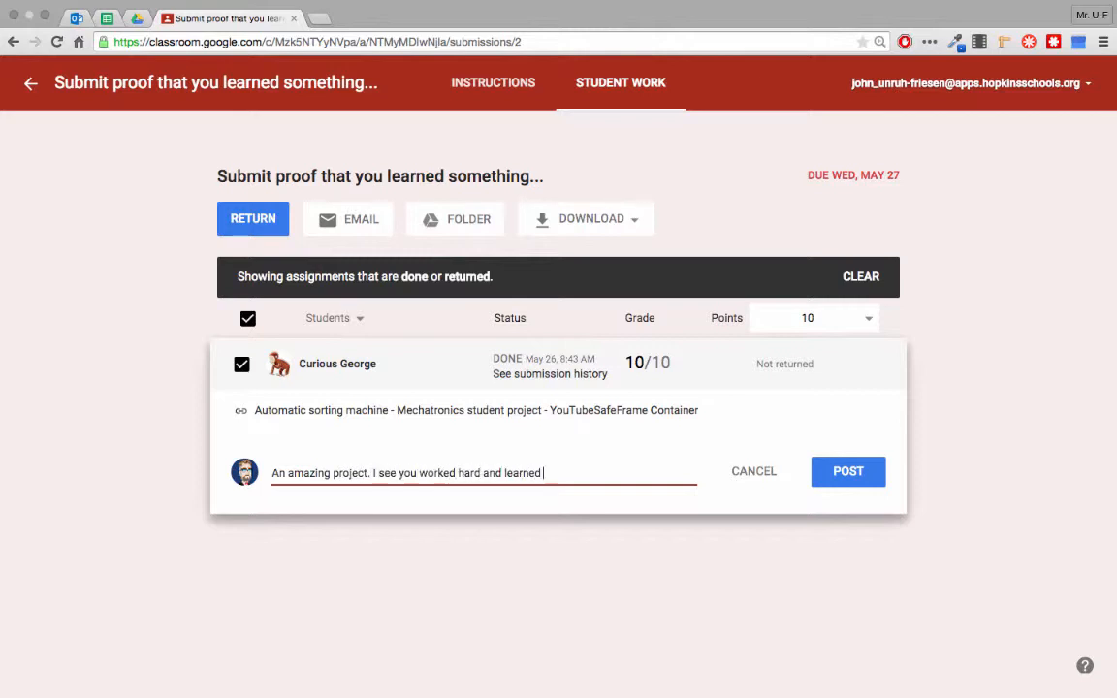
type("much!")
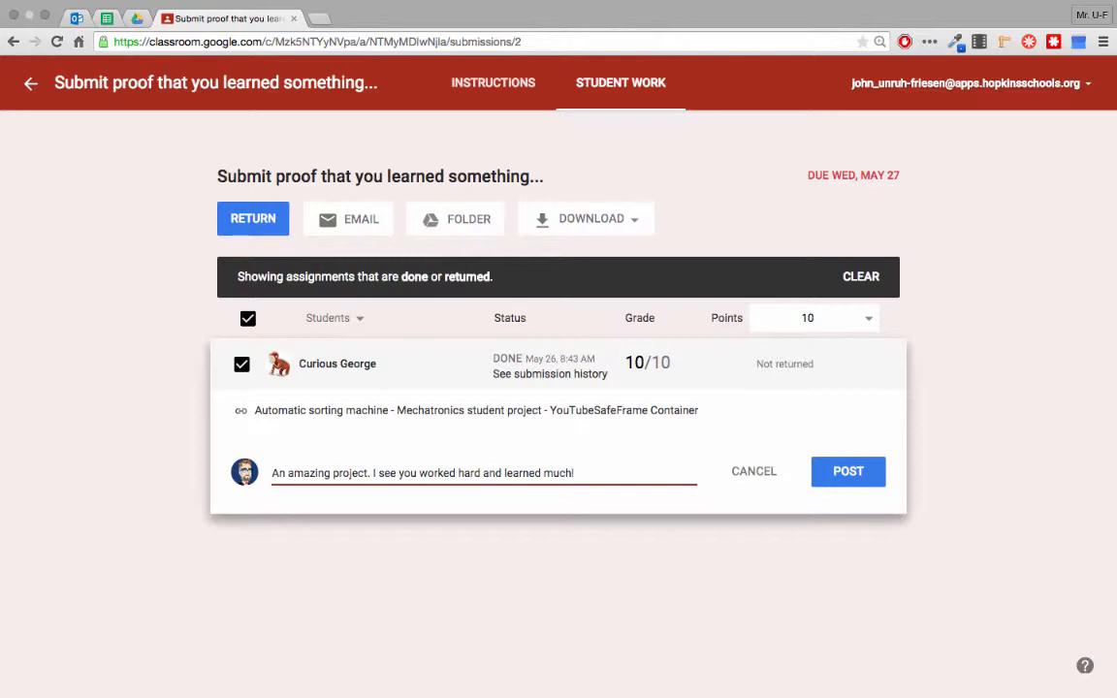
left_click(857, 473)
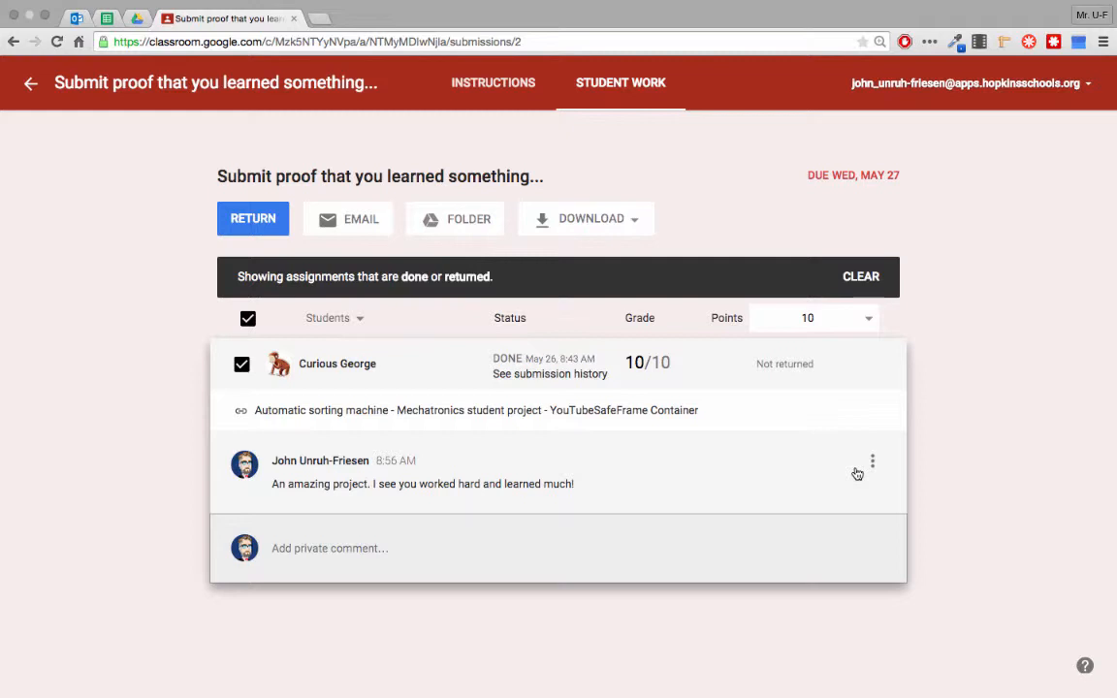
left_click(776, 367)
left_click(775, 366)
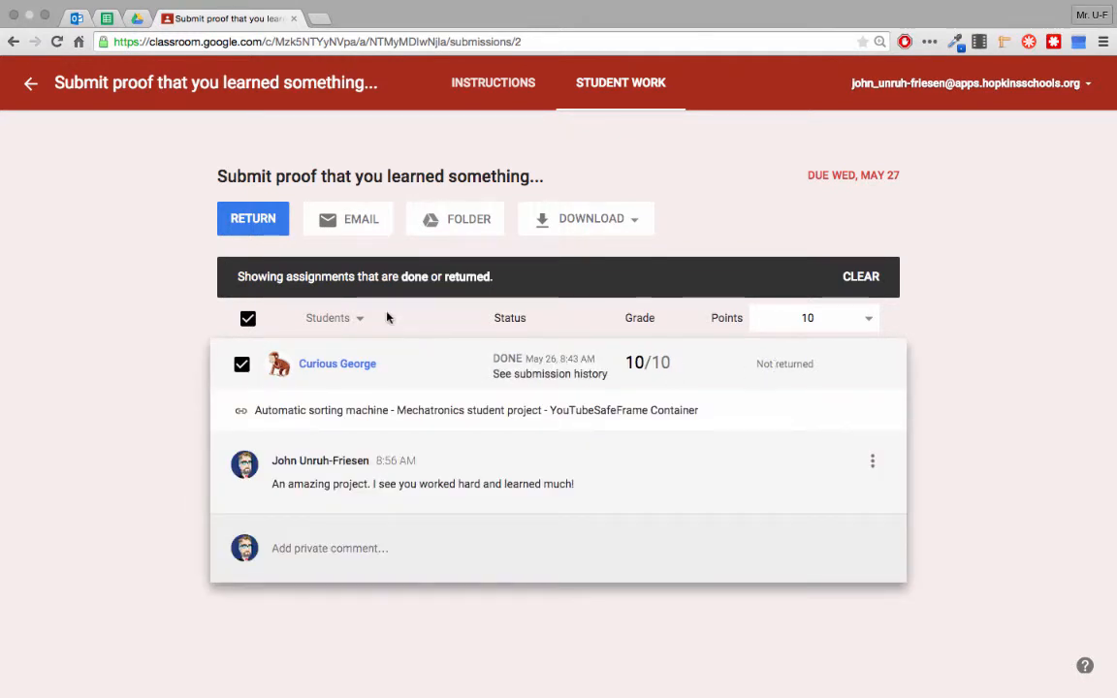
left_click(242, 365)
left_click(241, 365)
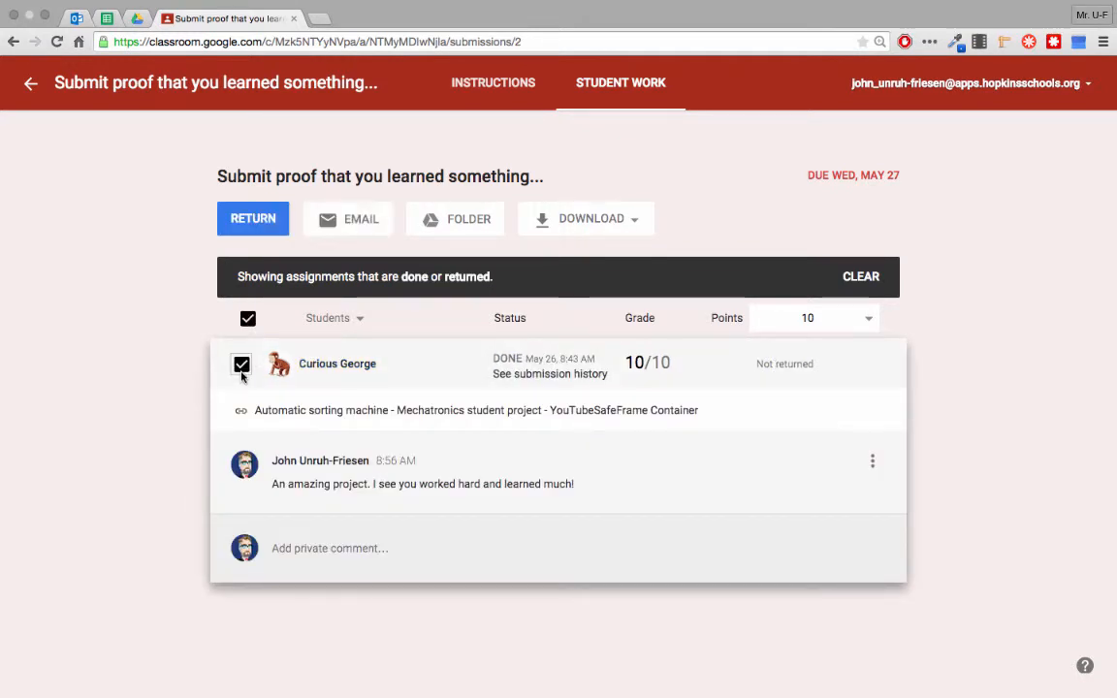
left_click(248, 319)
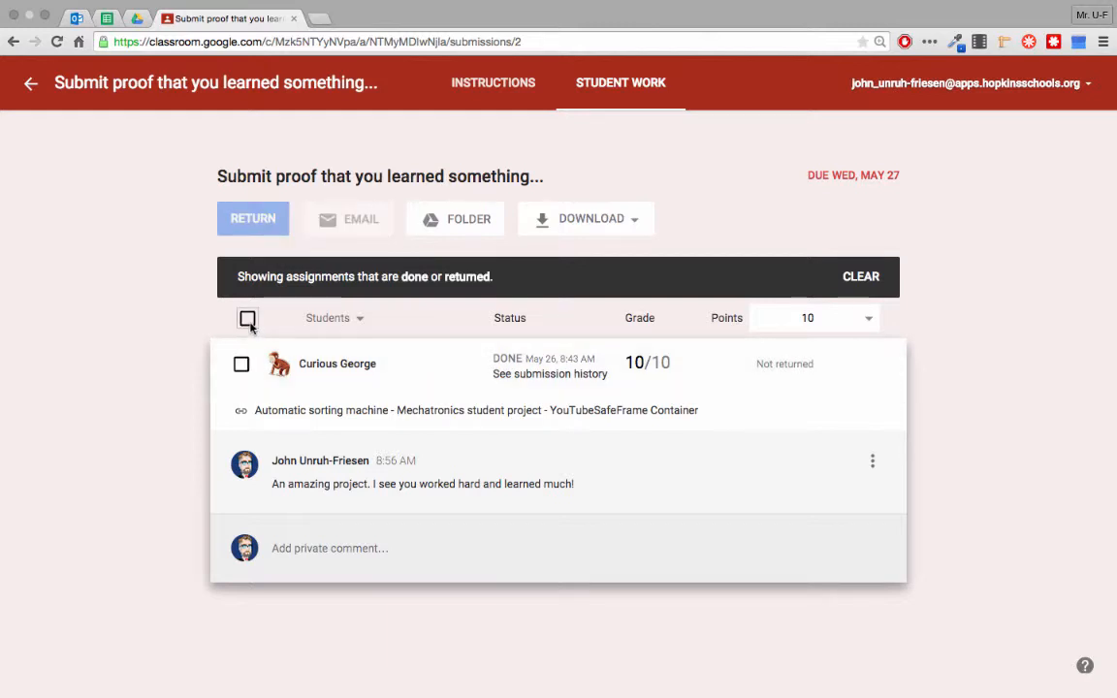
left_click(248, 320)
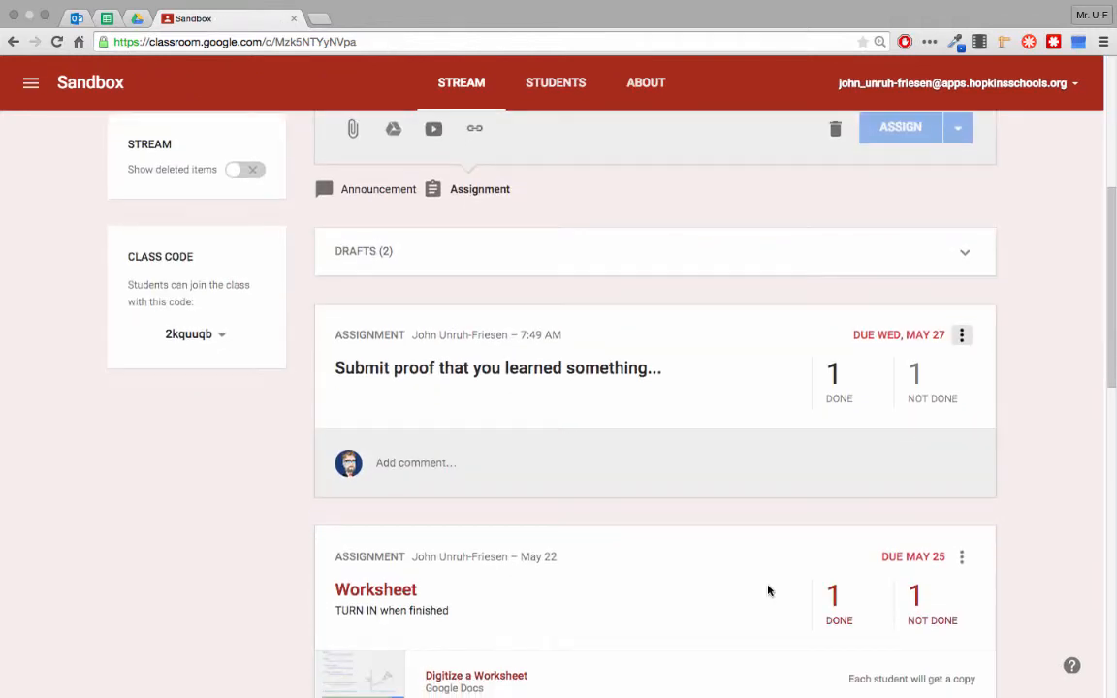
Step: Open the done submissions for the "Worksheet" assignment and open the student's attached "Digitize a Worksheet" document
scroll(768, 589, "down", 4)
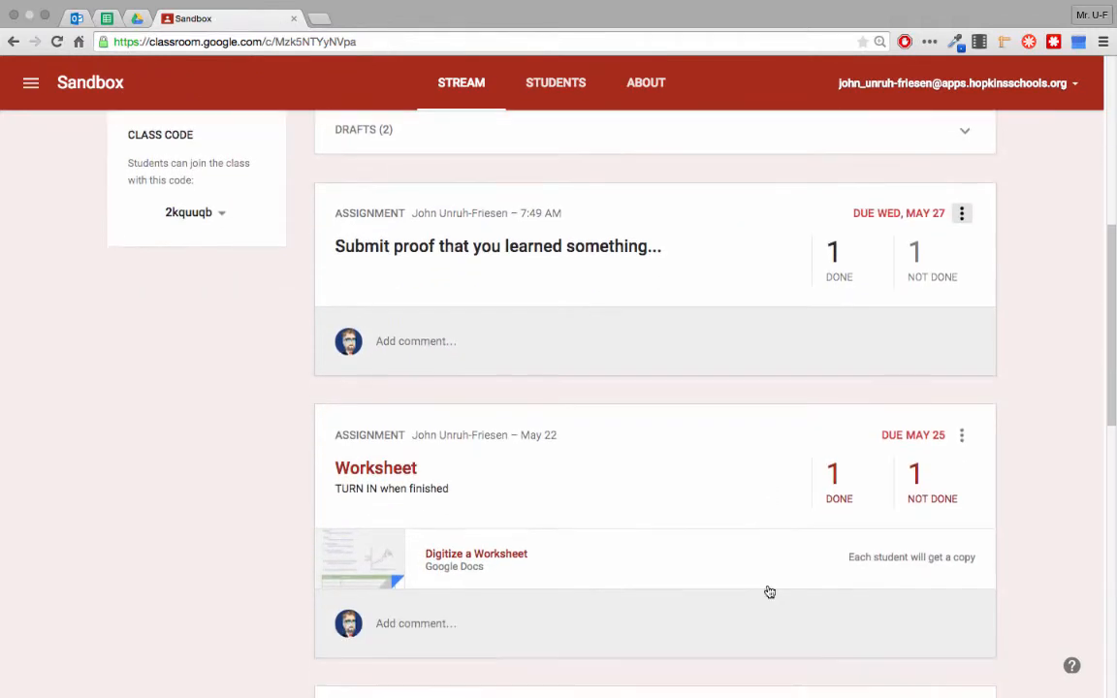
scroll(768, 586, "down", 3)
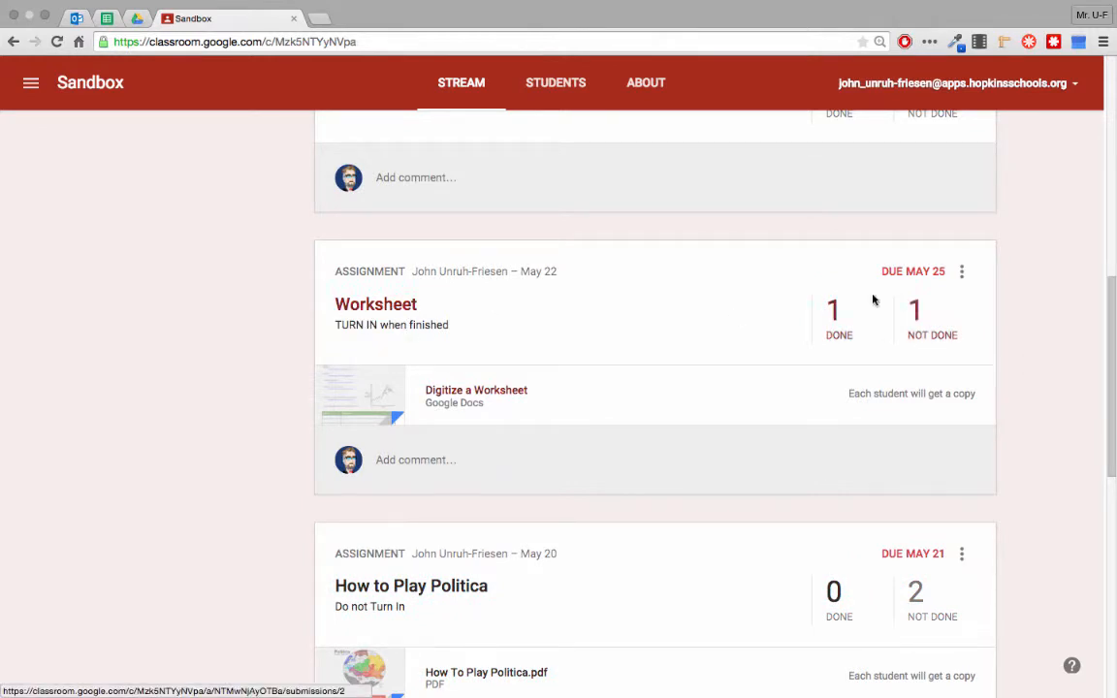
left_click(831, 310)
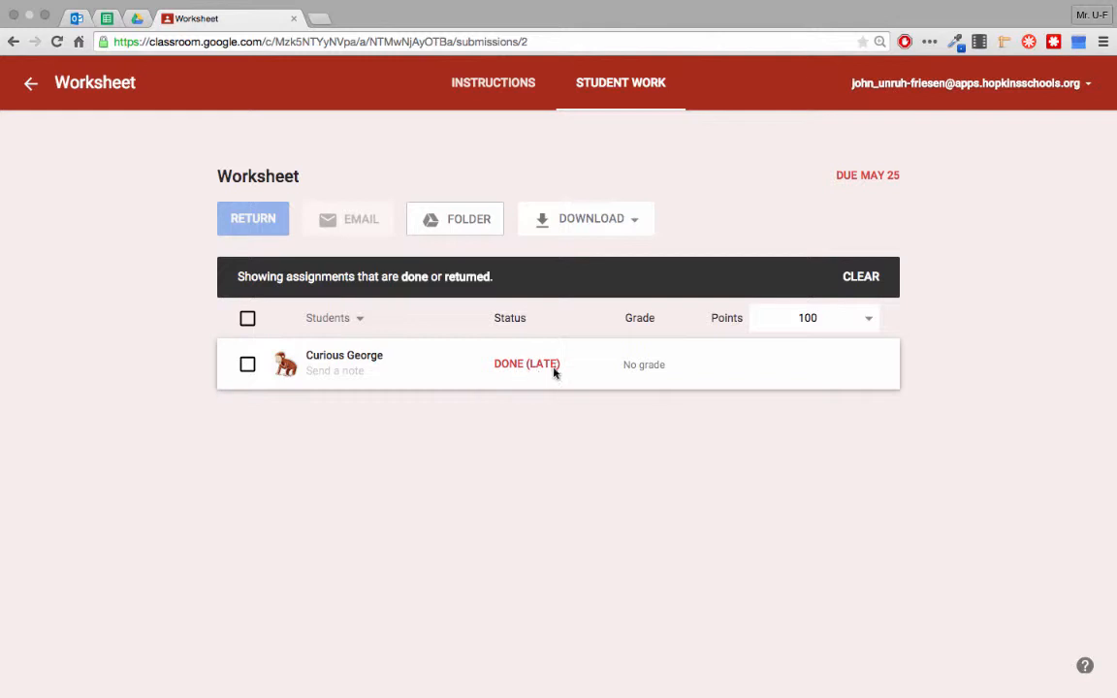
left_click(351, 361)
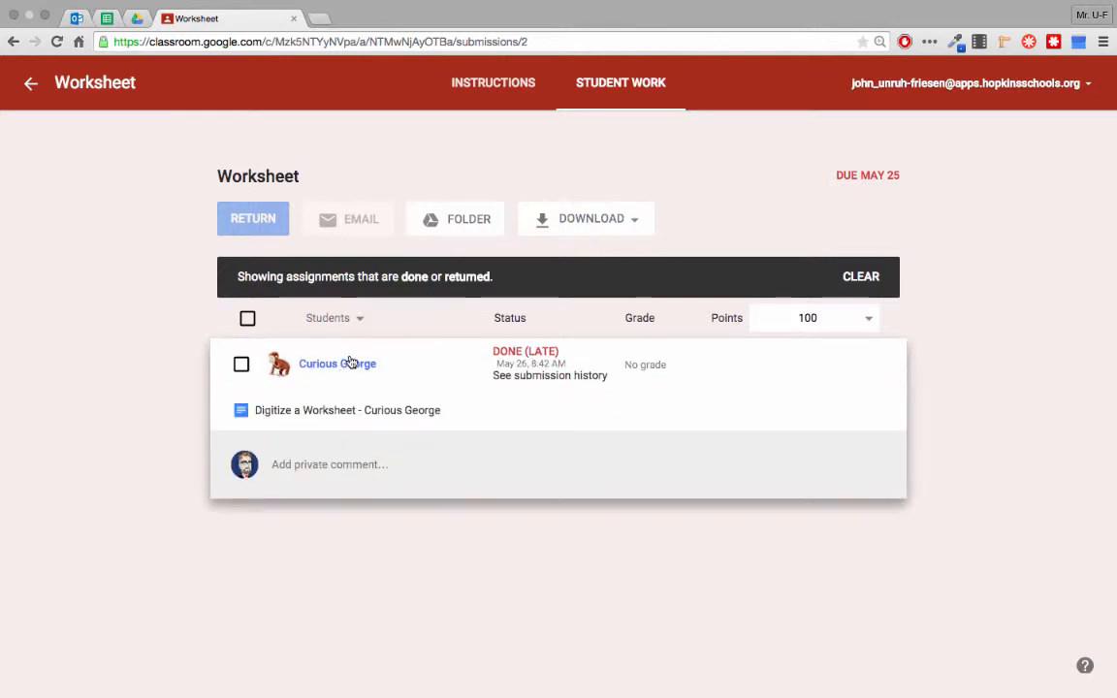
left_click(337, 411)
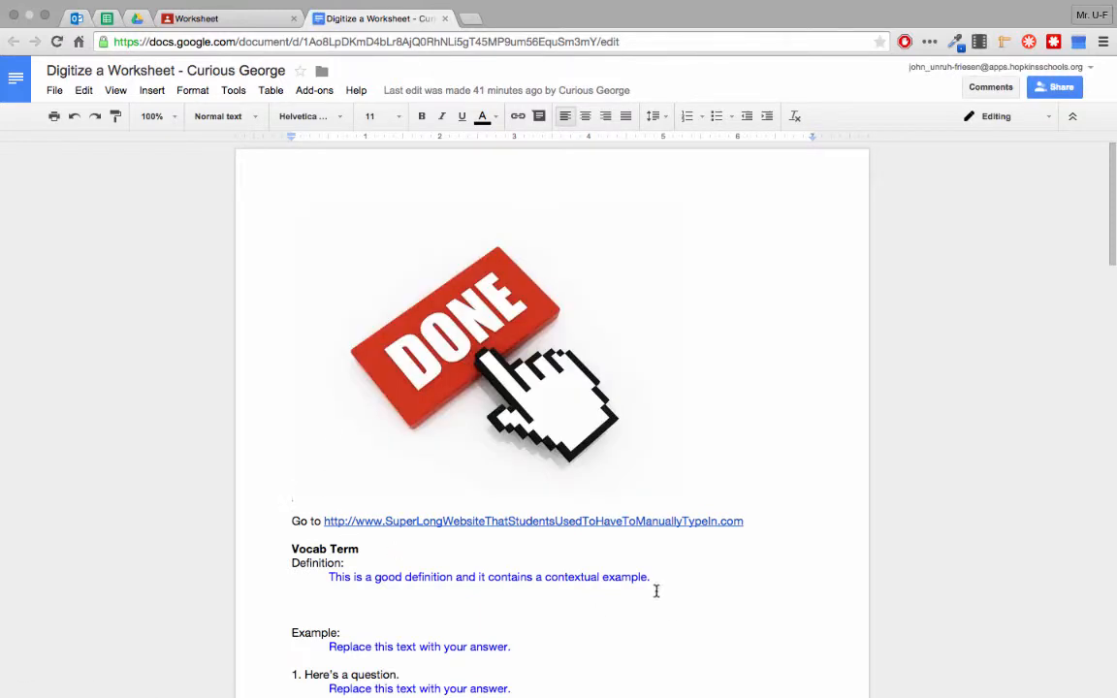
Step: Comment on the vocab definition answer, addressing the student by first name: "good job here...the rest of your assignment doesn't look very complete."
left_click_drag(651, 579, 310, 572)
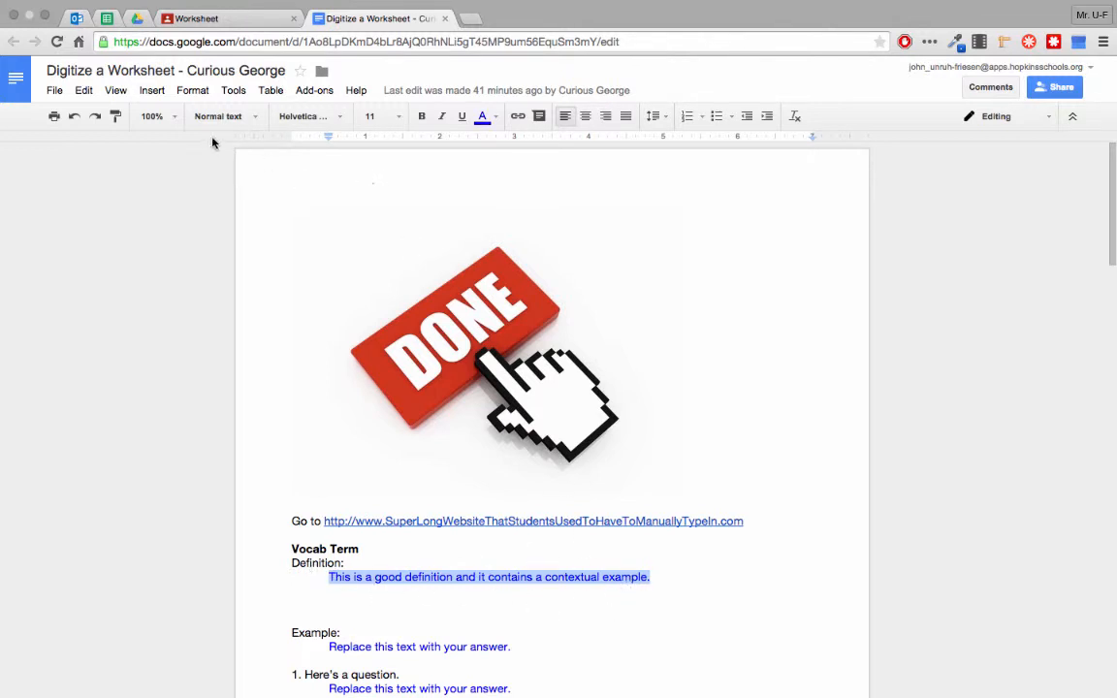
left_click(158, 95)
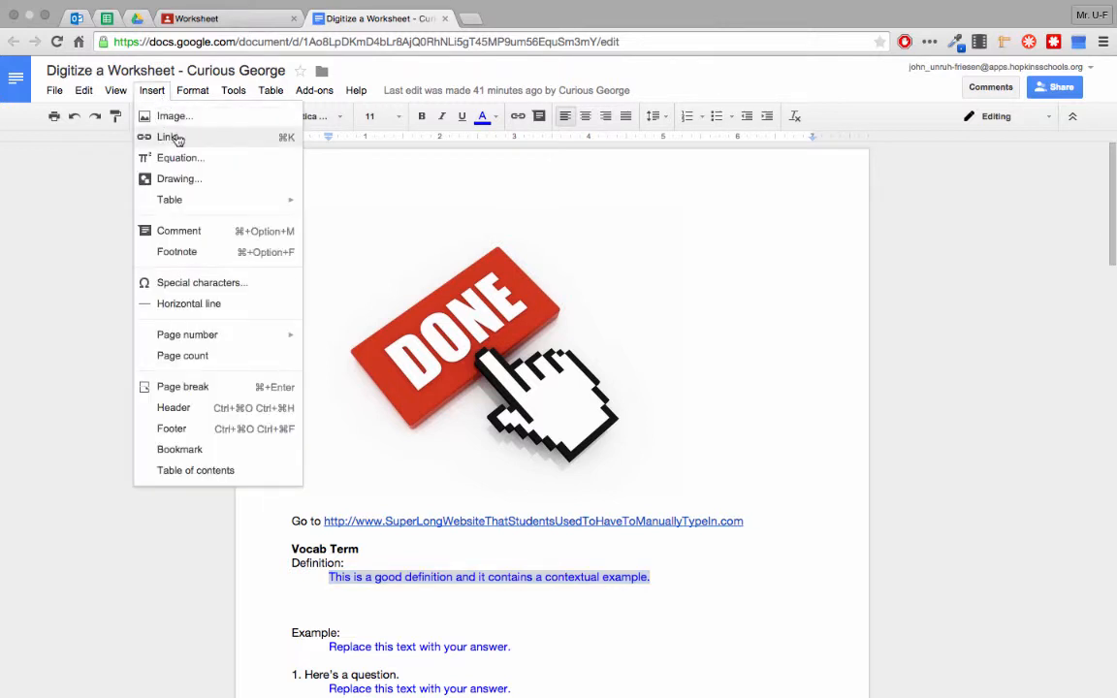
left_click(253, 233)
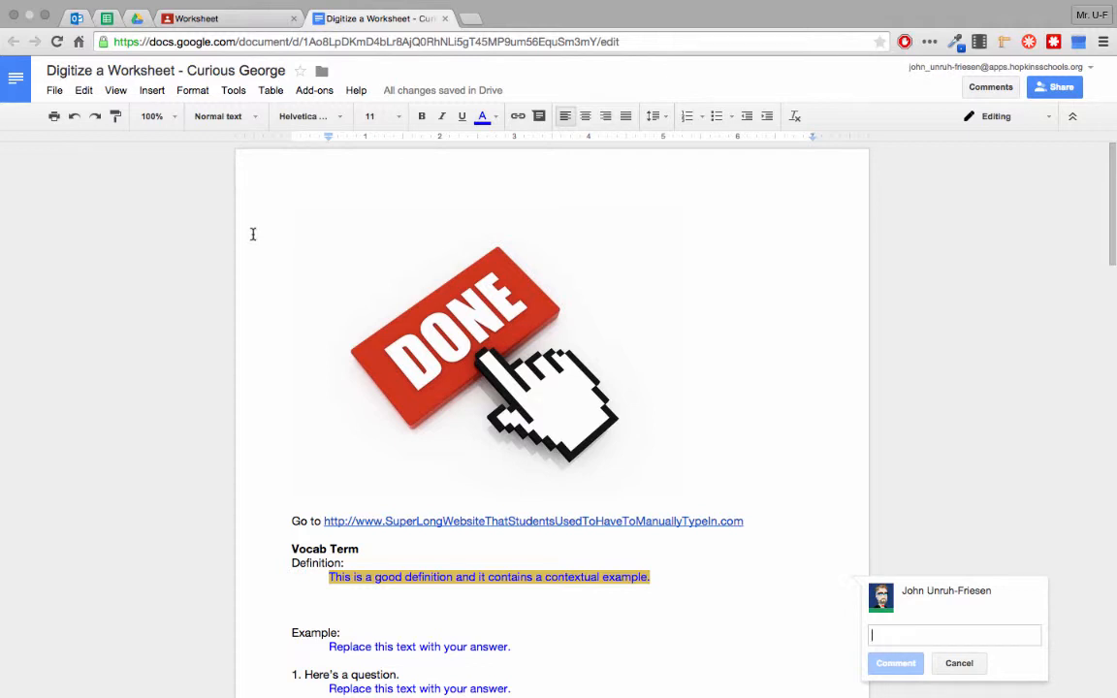
type("Cur")
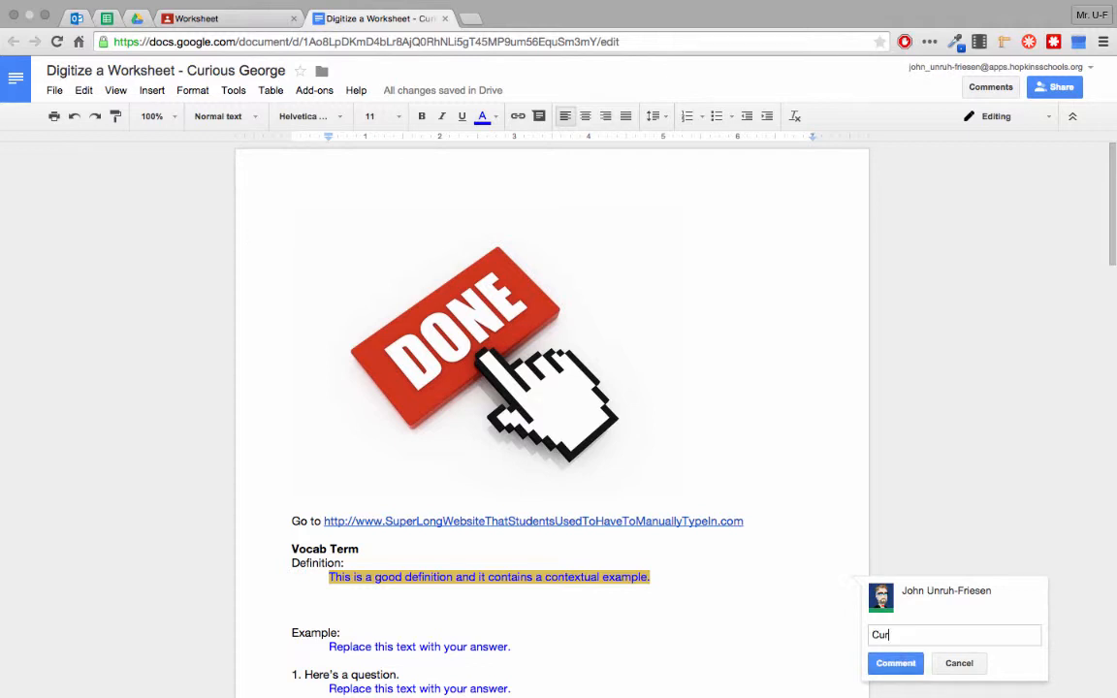
type("ious, good job here...the rest of yo")
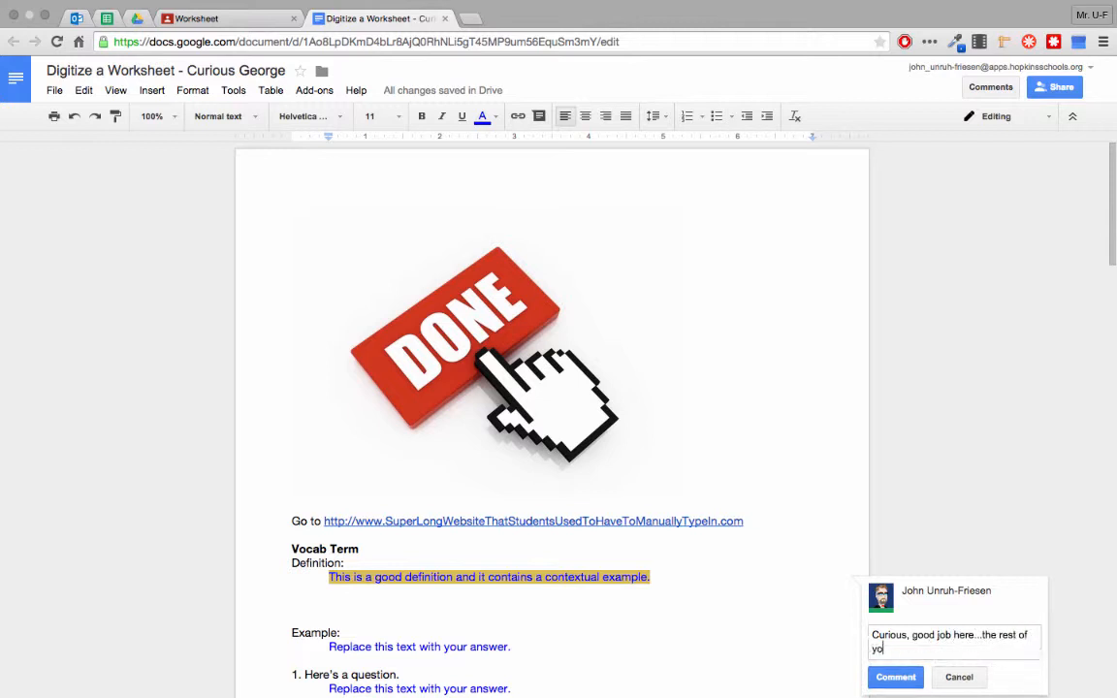
type("ur assignment doesn't look very complete")
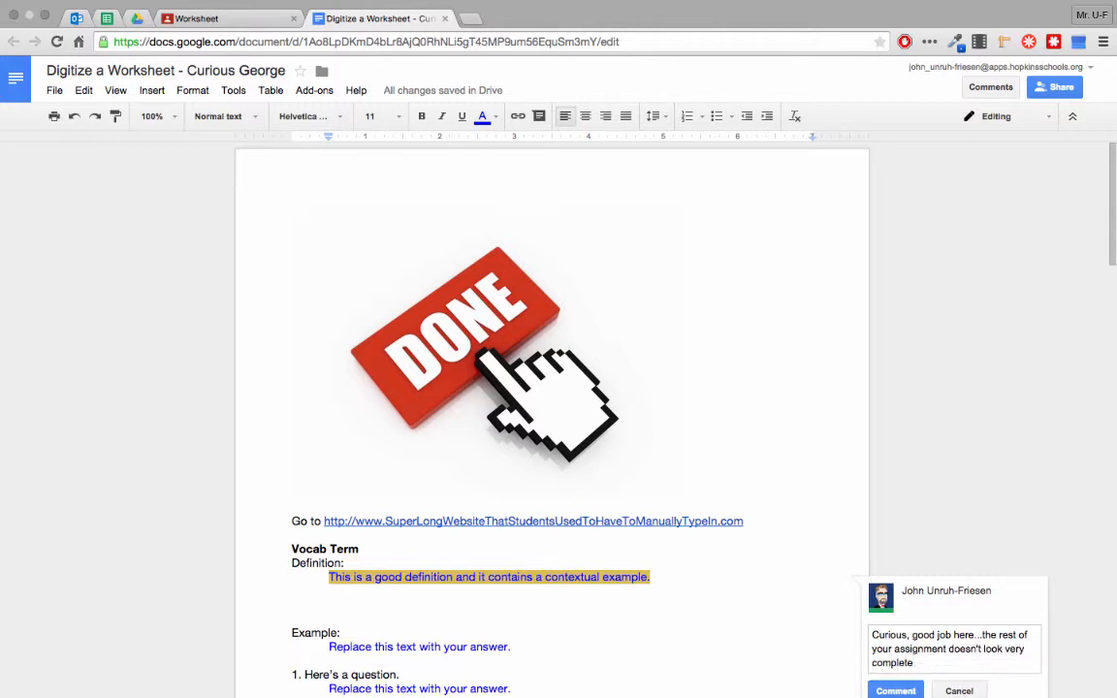
type(".")
left_click(892, 690)
Step: Check whether the Example, the numbered questions and the Cornell notes table in the student's worksheet have been filled in
scroll(845, 598, "down", 3)
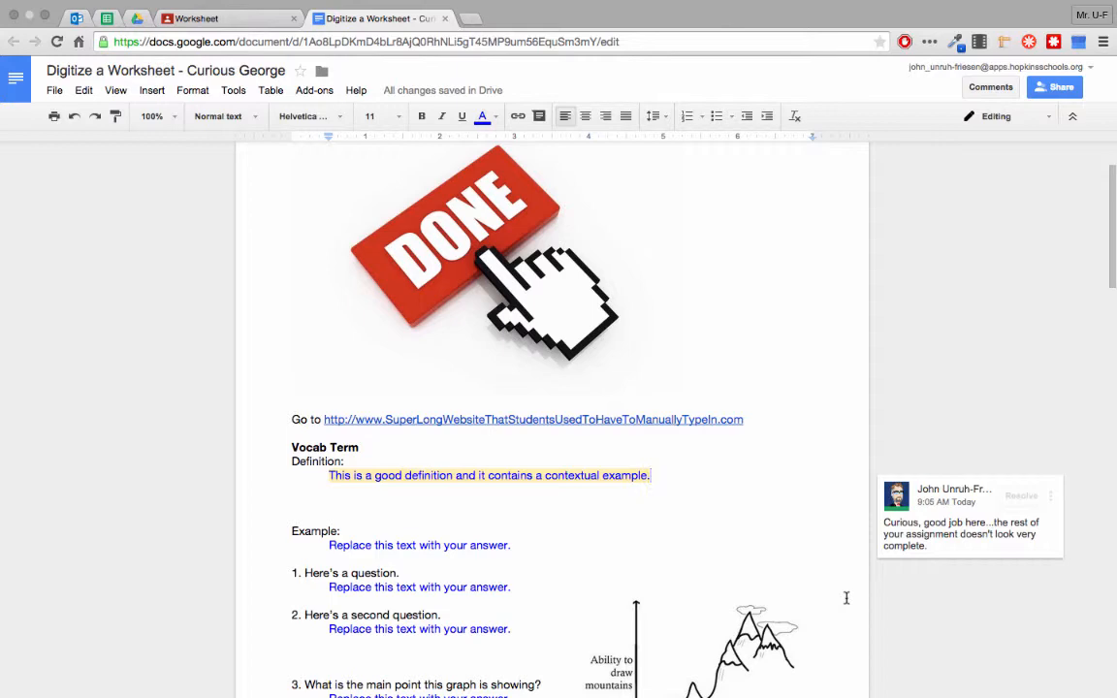
scroll(845, 599, "down", 5)
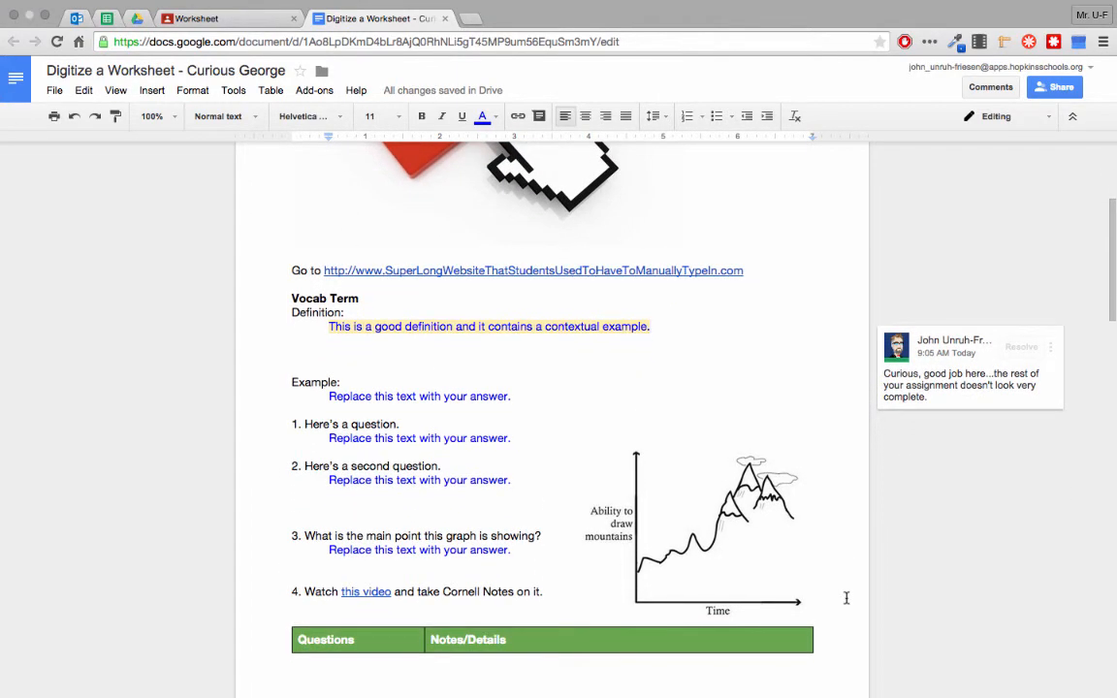
scroll(845, 603, "down", 1)
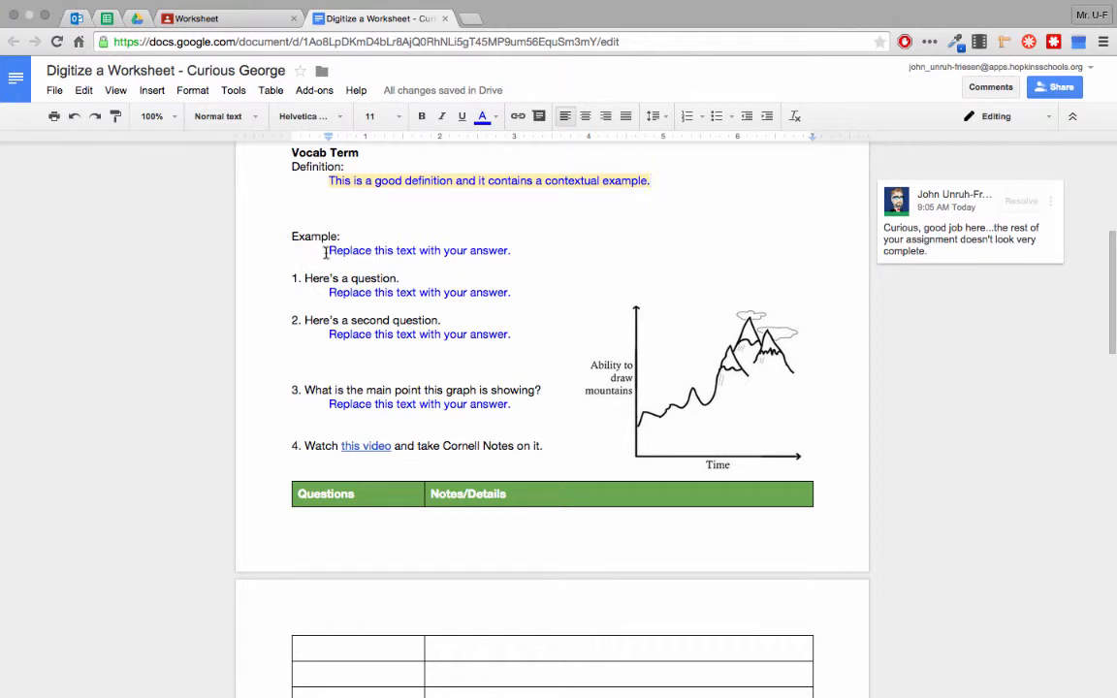
left_click_drag(327, 250, 509, 254)
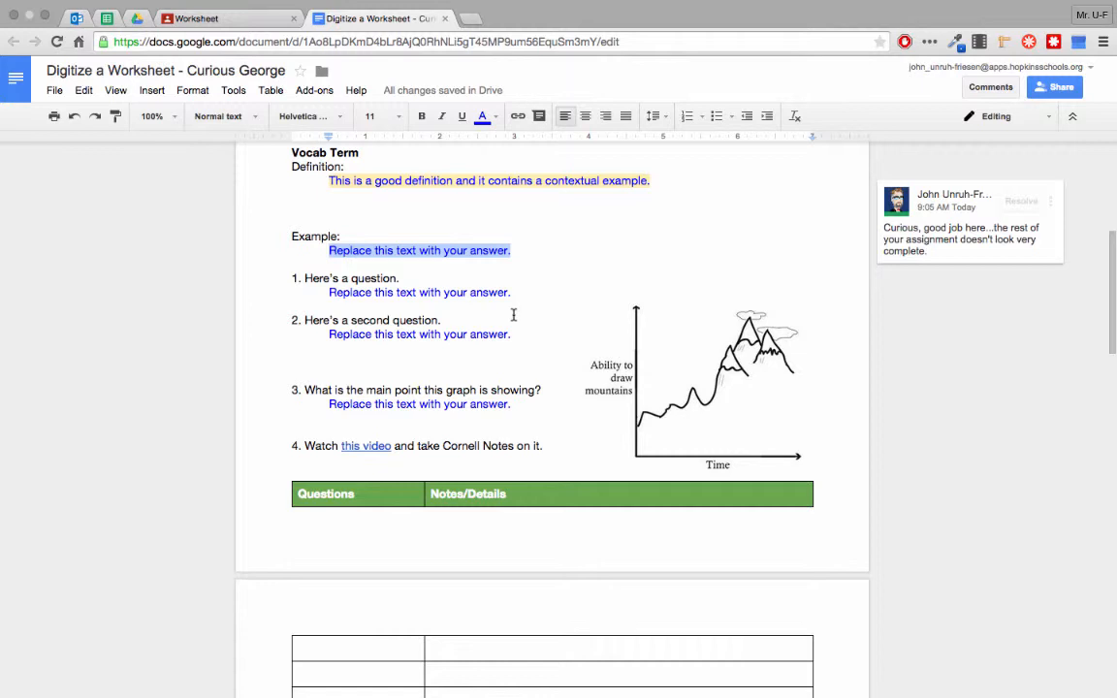
scroll(501, 315, "down", 1)
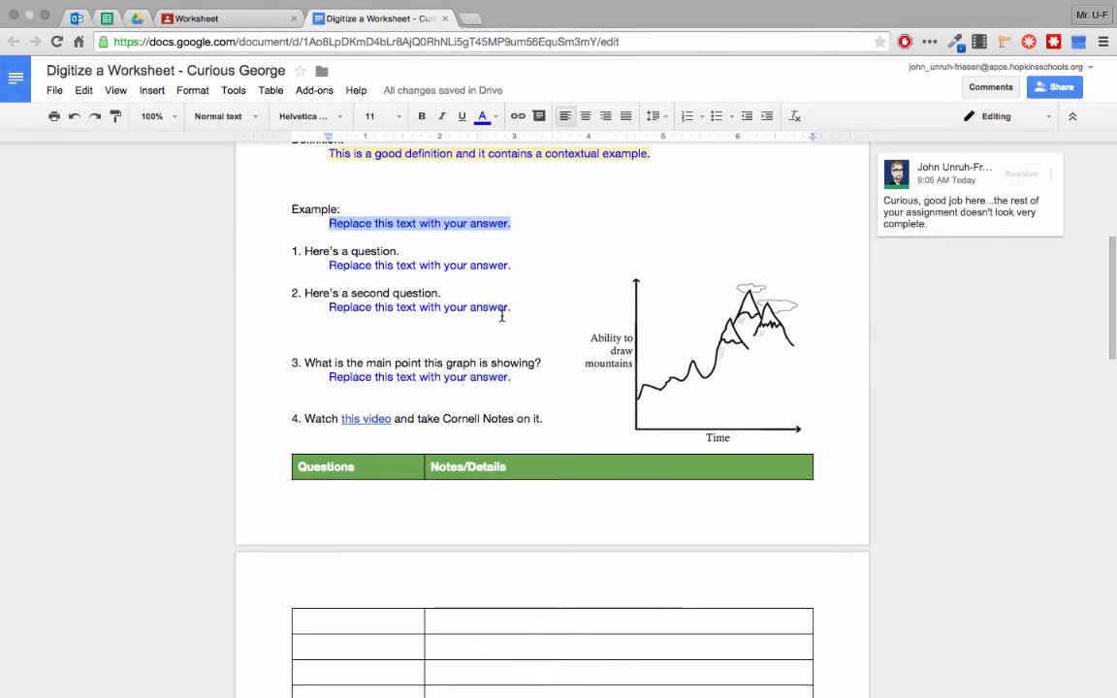
left_click(329, 265)
left_click_drag(329, 264, 511, 265)
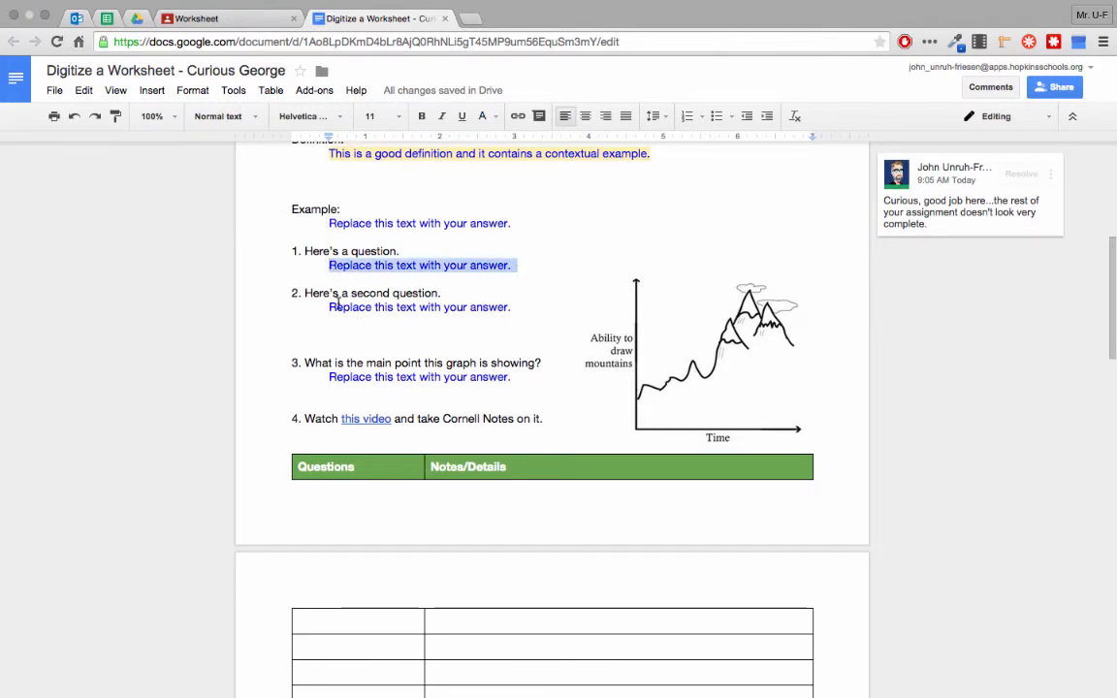
left_click_drag(331, 307, 539, 311)
scroll(441, 459, "down", 6)
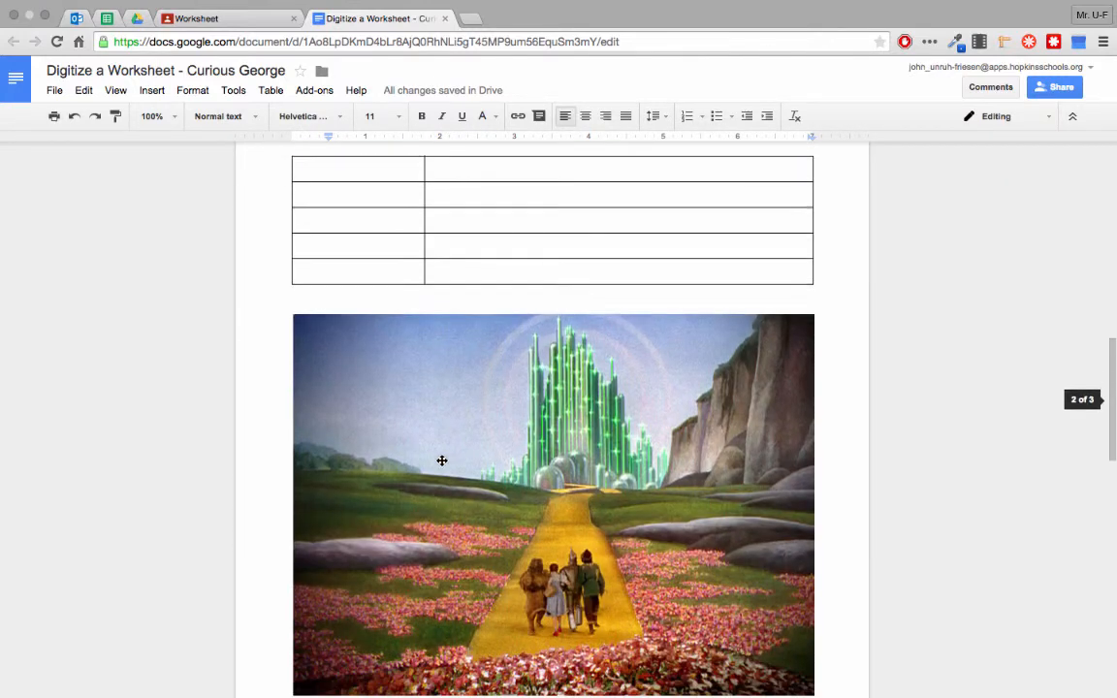
scroll(441, 459, "up", 15)
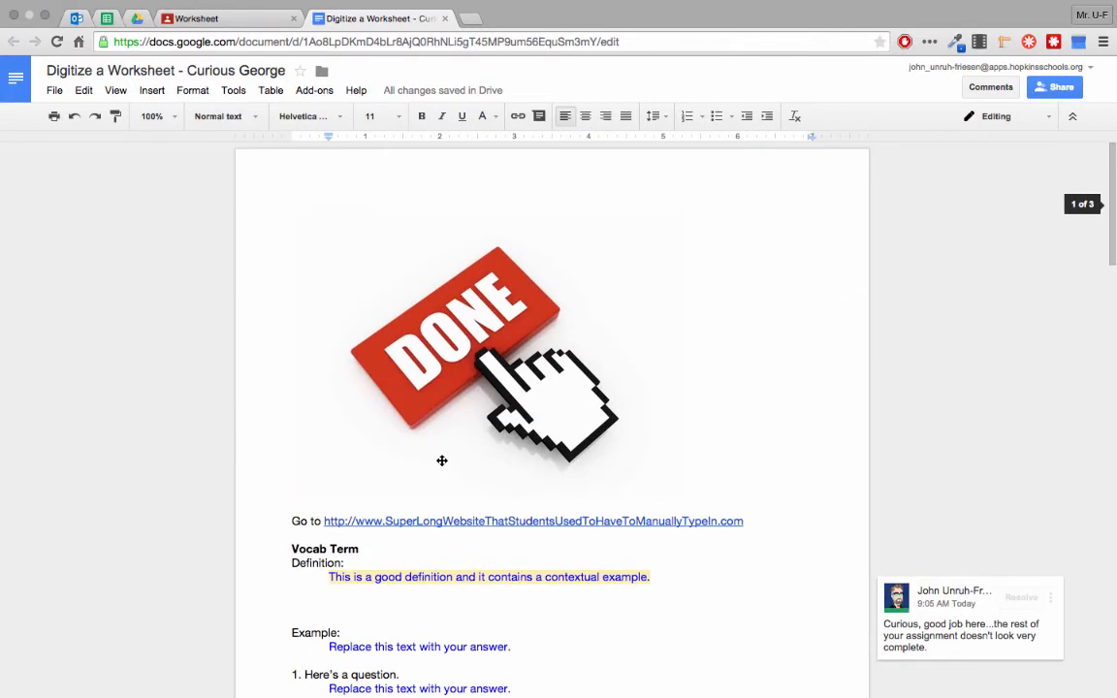
Step: Add the comment "Next time...really push this button. :)" to the DONE image at the start of the worksheet
left_click(435, 338)
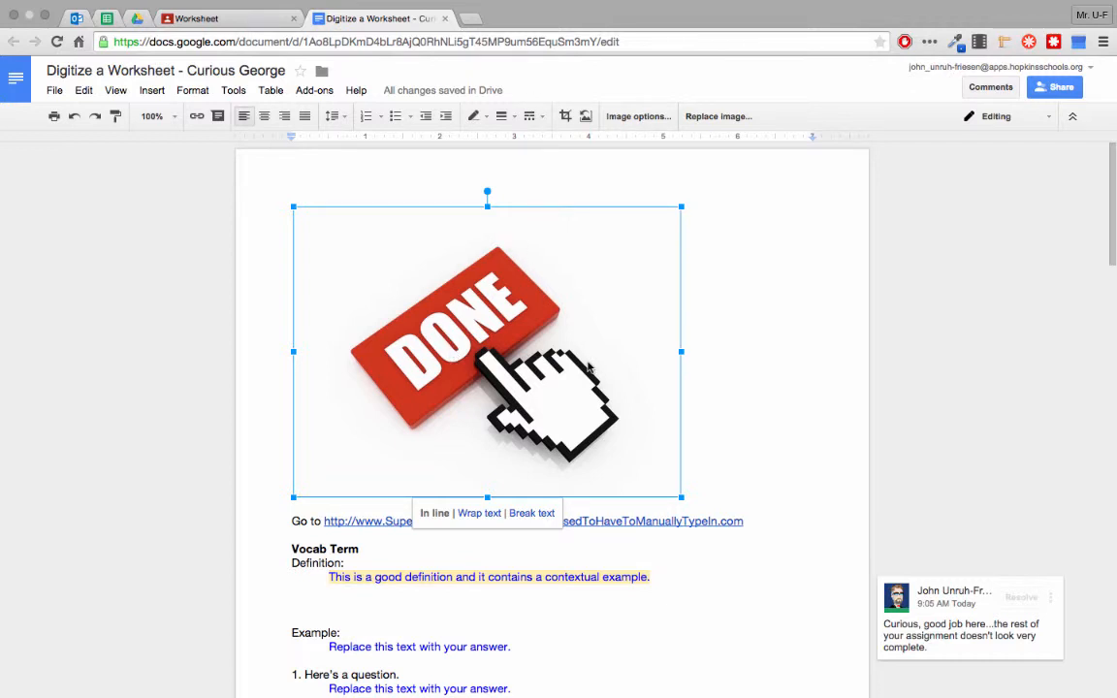
key("super+alt+m")
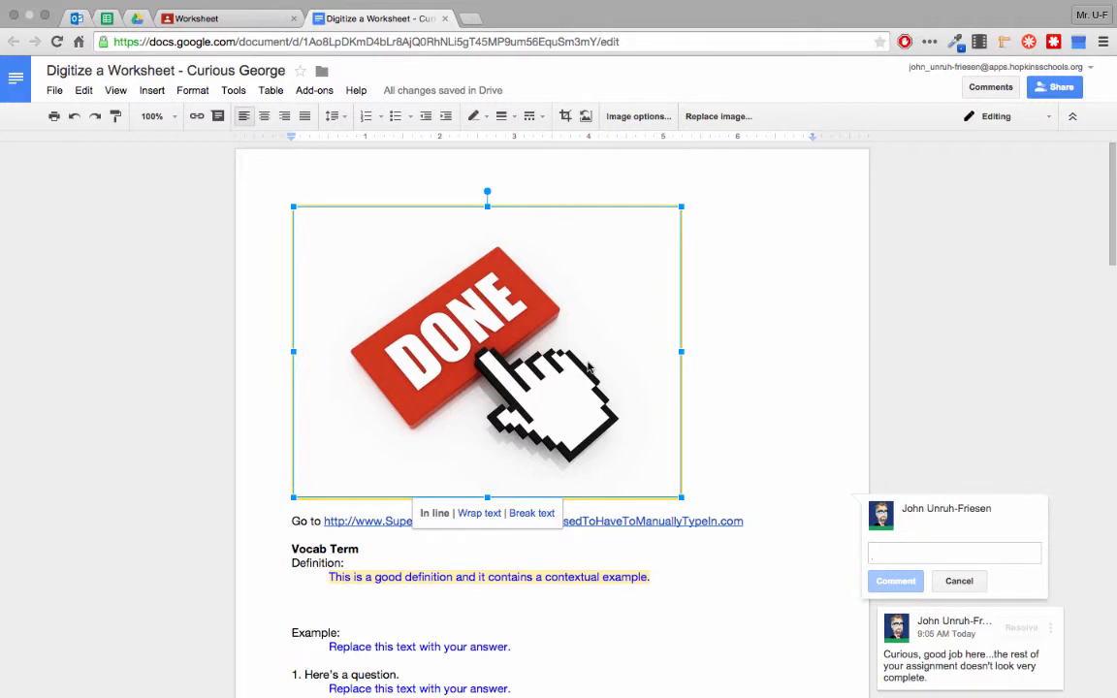
type("Next time...")
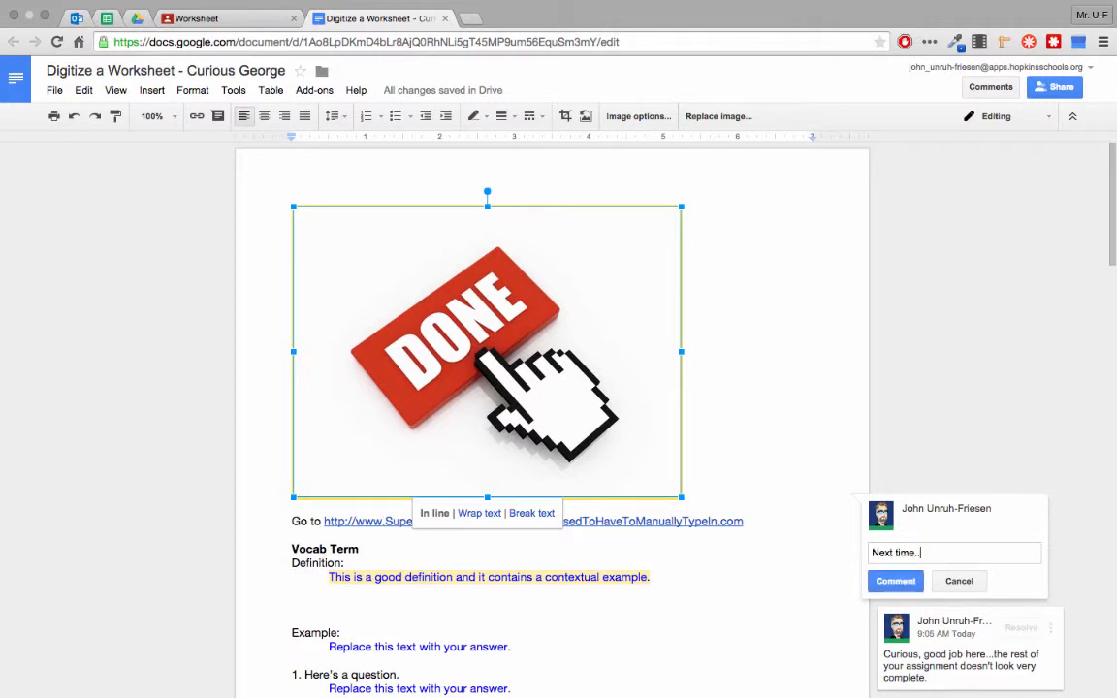
type("really push this button. :)")
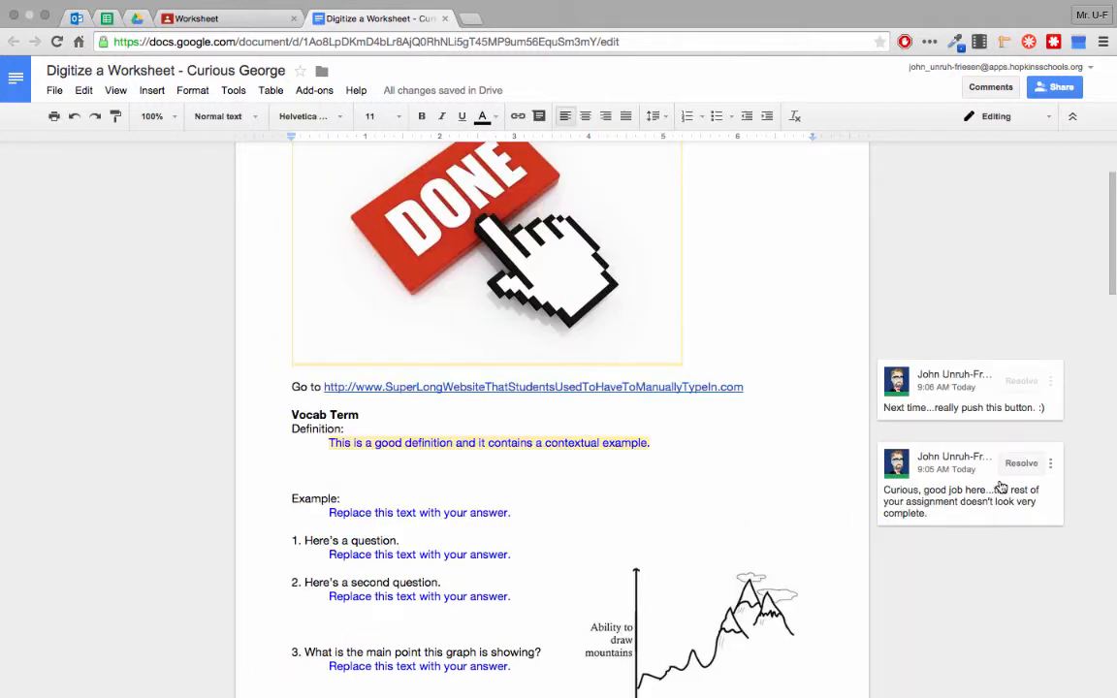
Step: Switch back to the "Worksheet" submissions in Google Classroom and set the assignment's point value to 20
left_click(229, 22)
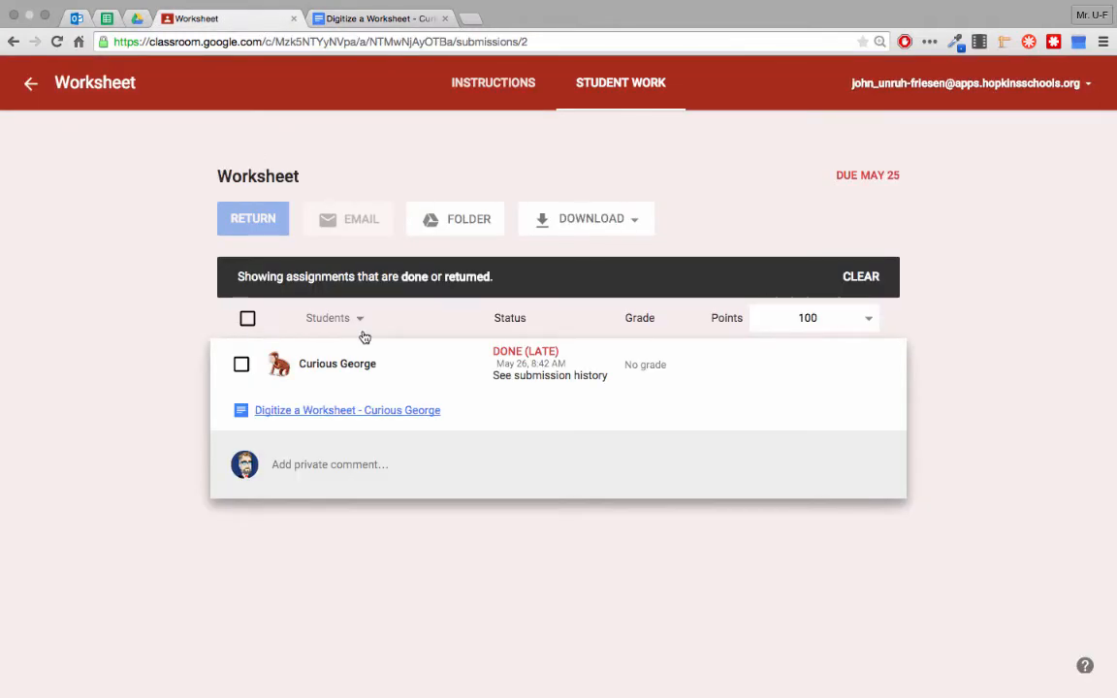
left_click(655, 362)
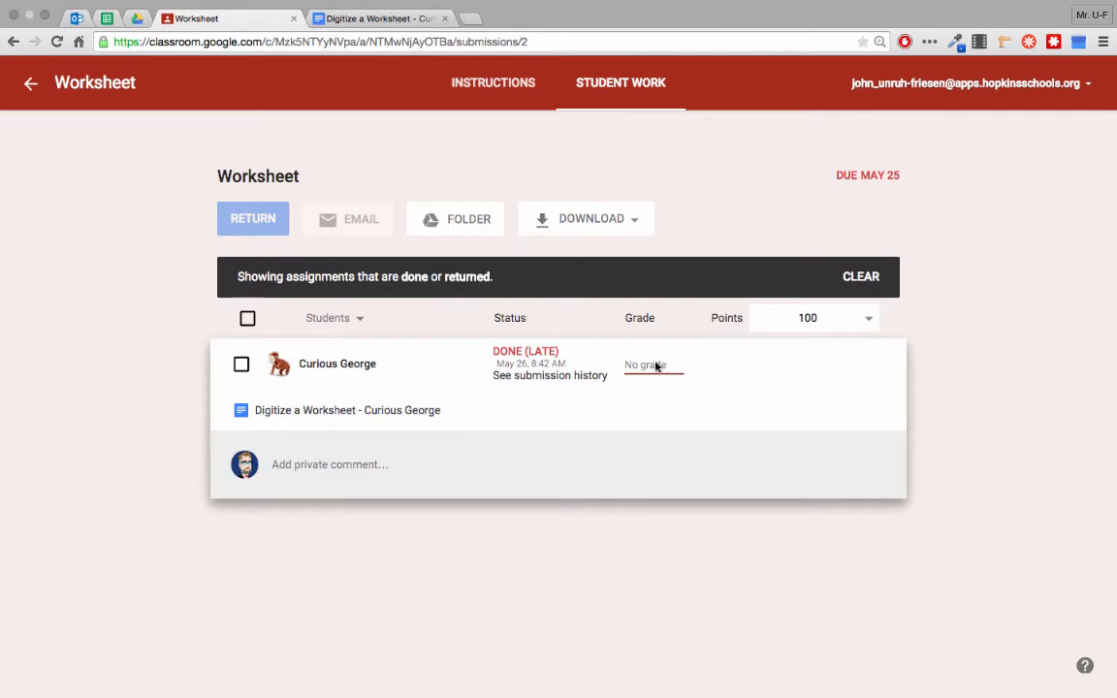
left_click(868, 320)
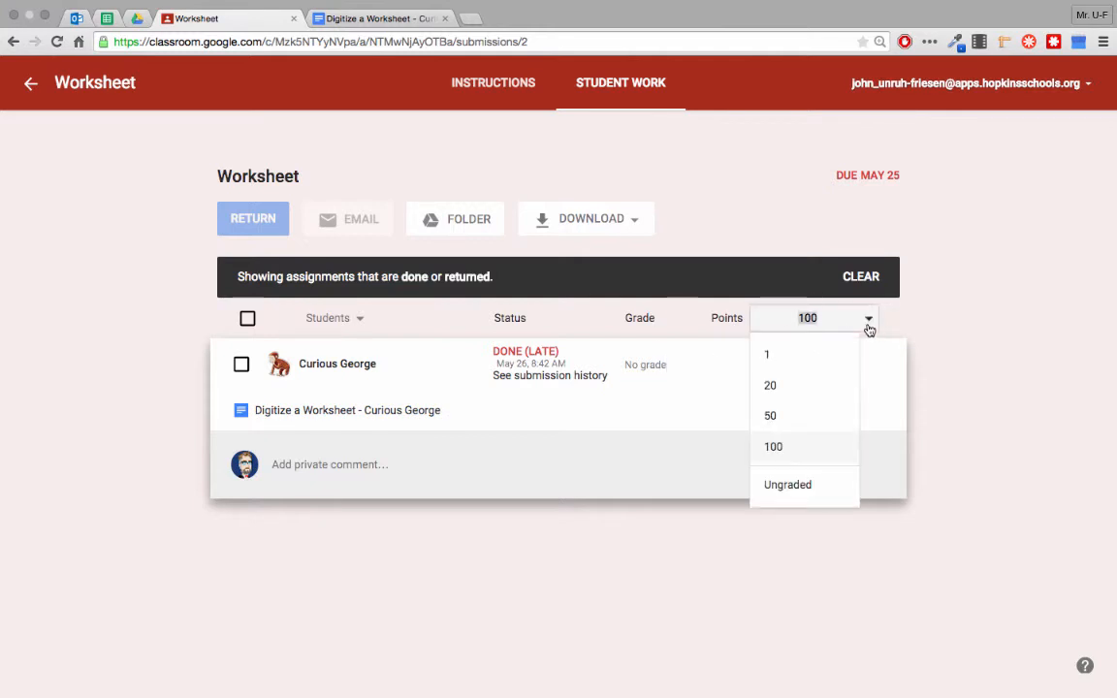
left_click(801, 387)
left_click(692, 433)
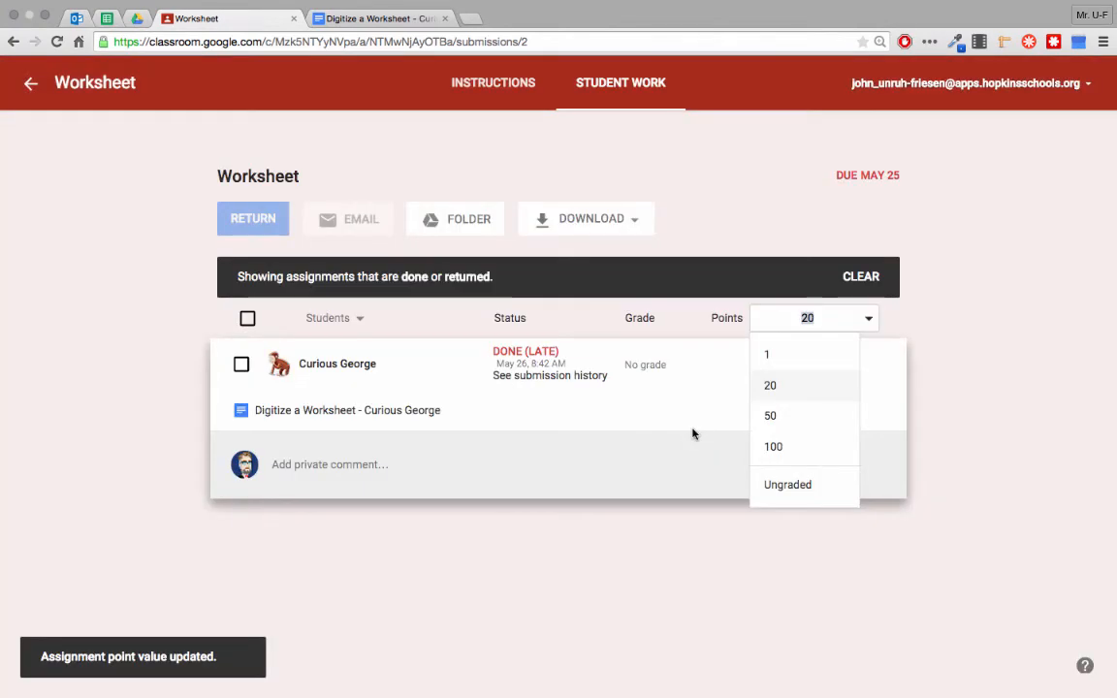
Step: Enter a grade of 3 out of 20 for the student's late "Worksheet" submission
left_click(650, 366)
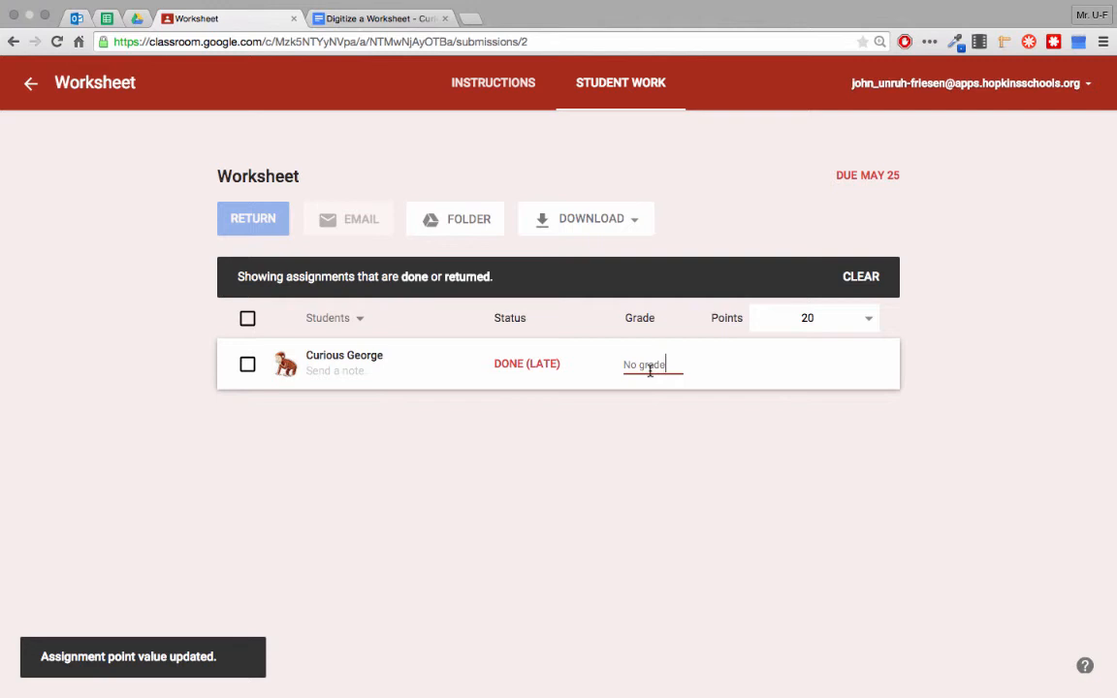
type("3")
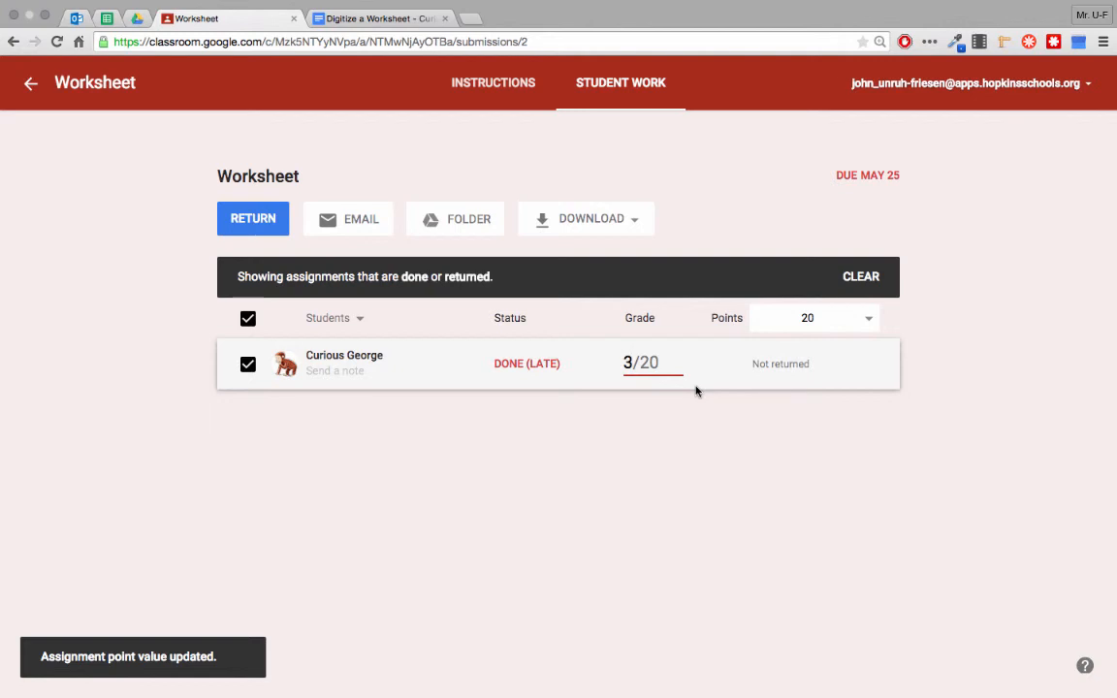
key("Tab")
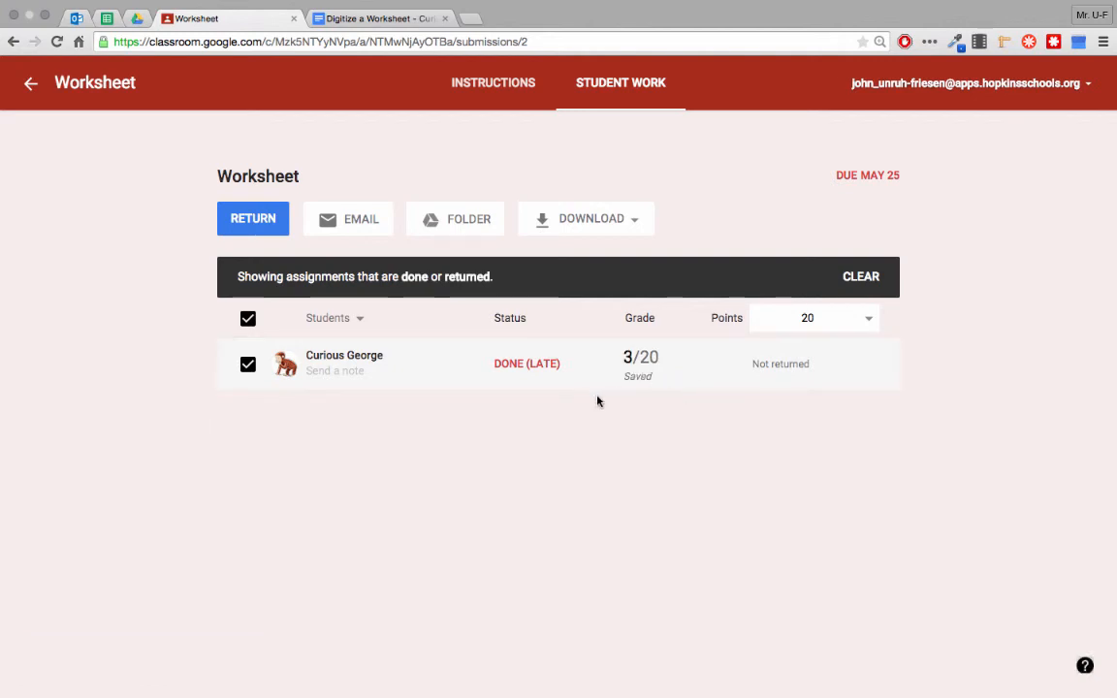
Step: Expand the student's submission, start a private comment but leave it empty, and return the graded worksheet without a note
left_click(348, 379)
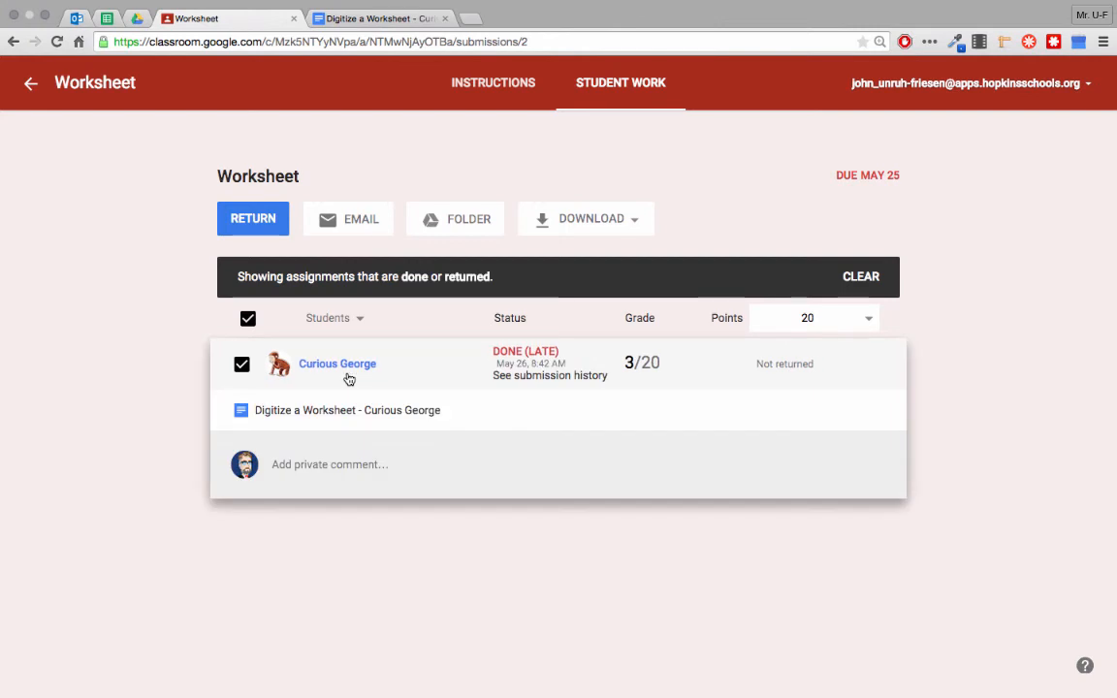
left_click(438, 464)
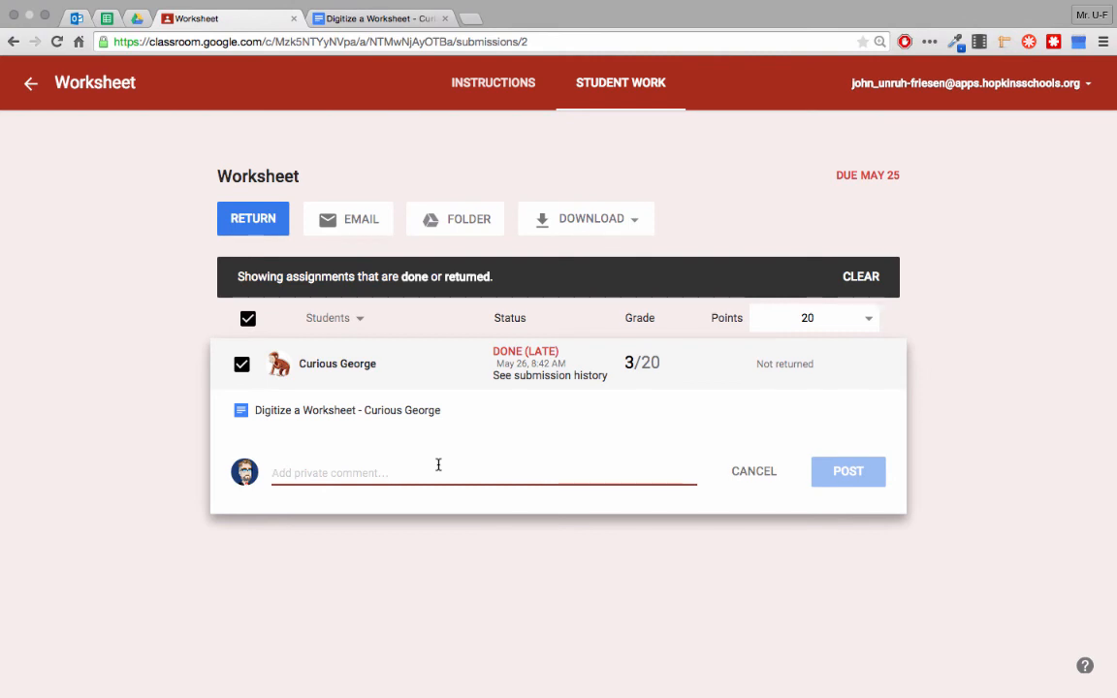
left_click(253, 220)
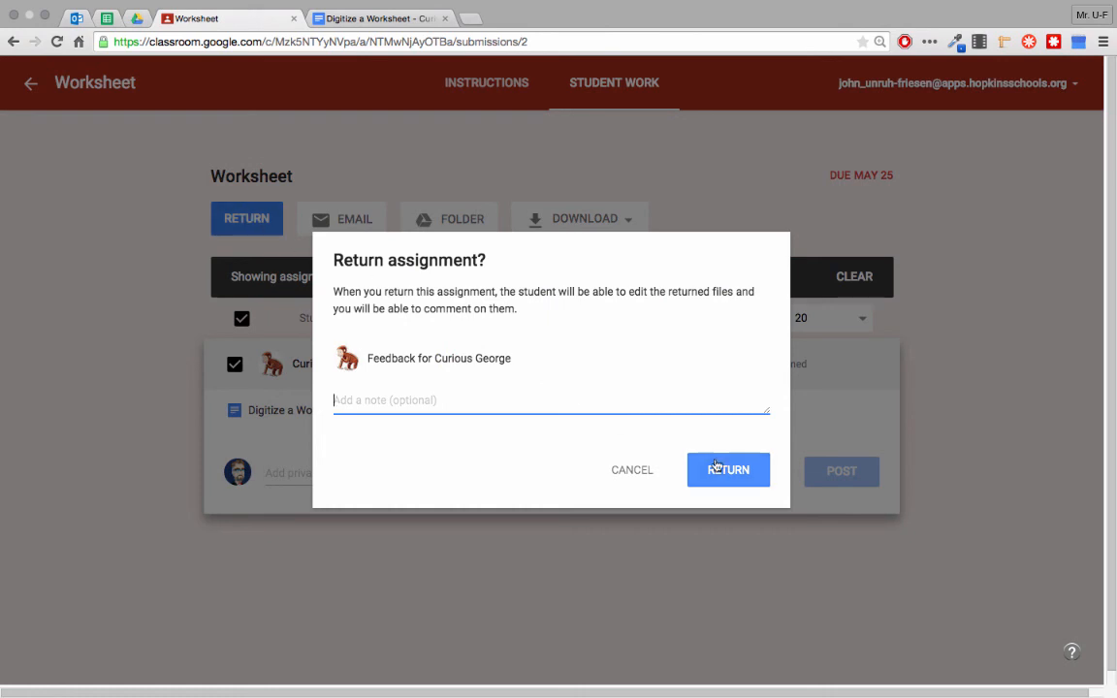
left_click(719, 470)
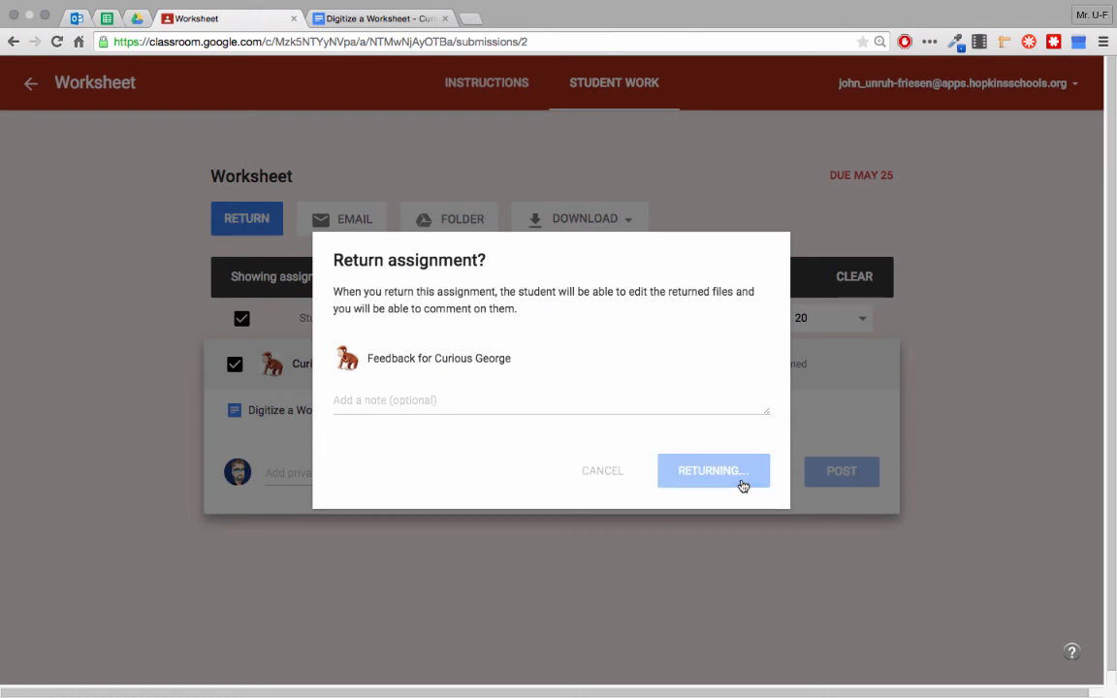